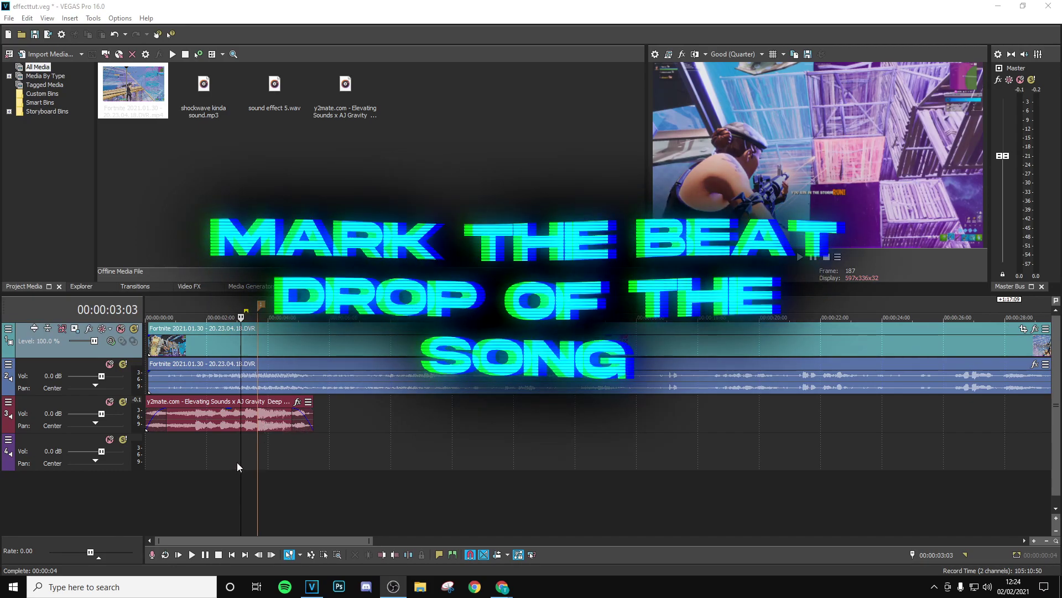
Place the playhead on the song's beat-drop marker at 00:00:03:19 and examine the waveform around it
click(255, 448)
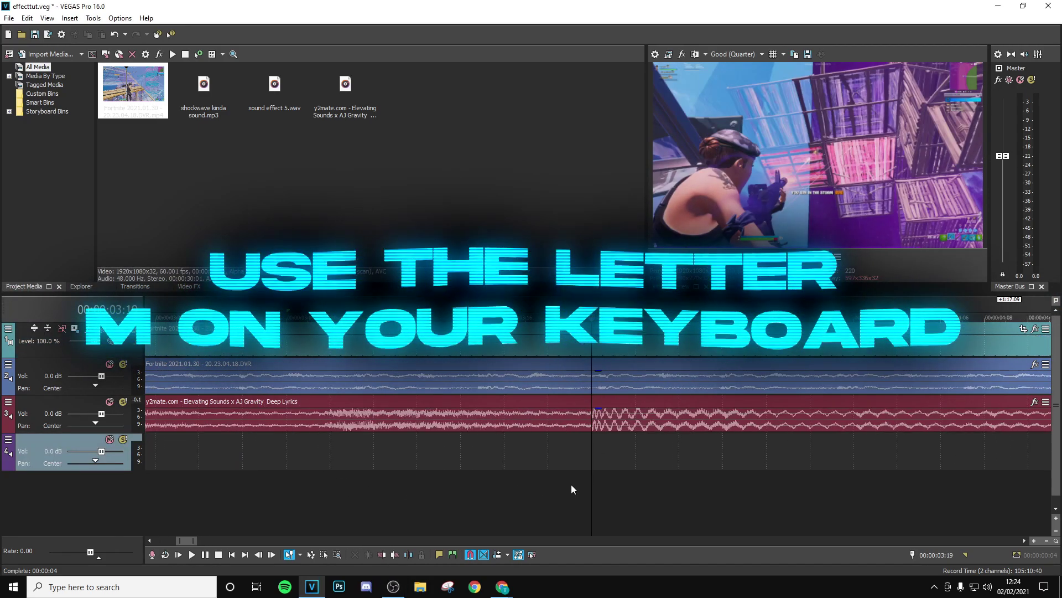
scroll(581, 454, up, 10)
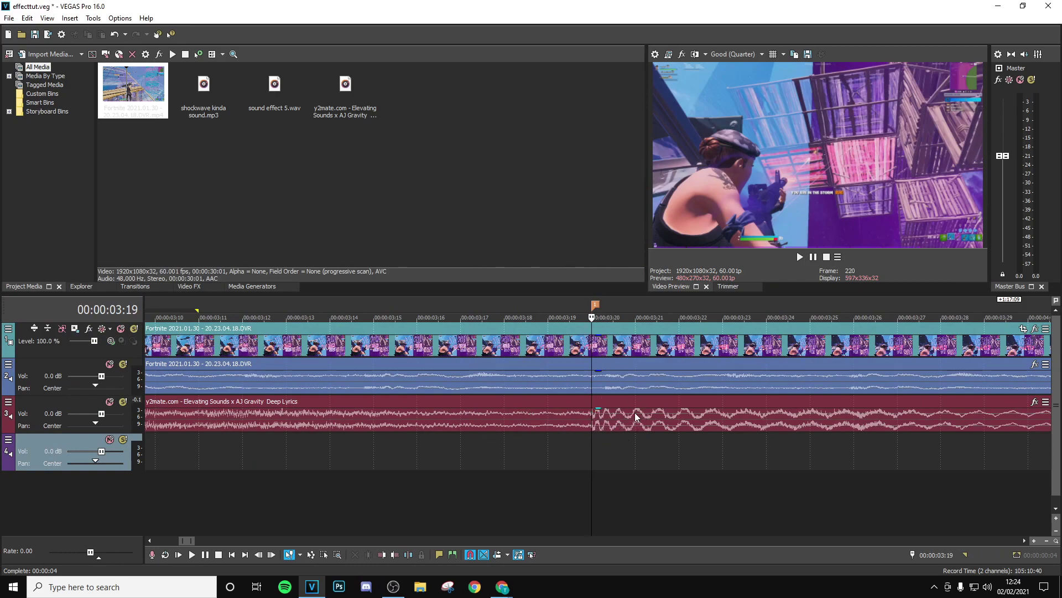
scroll(598, 433, down, 3)
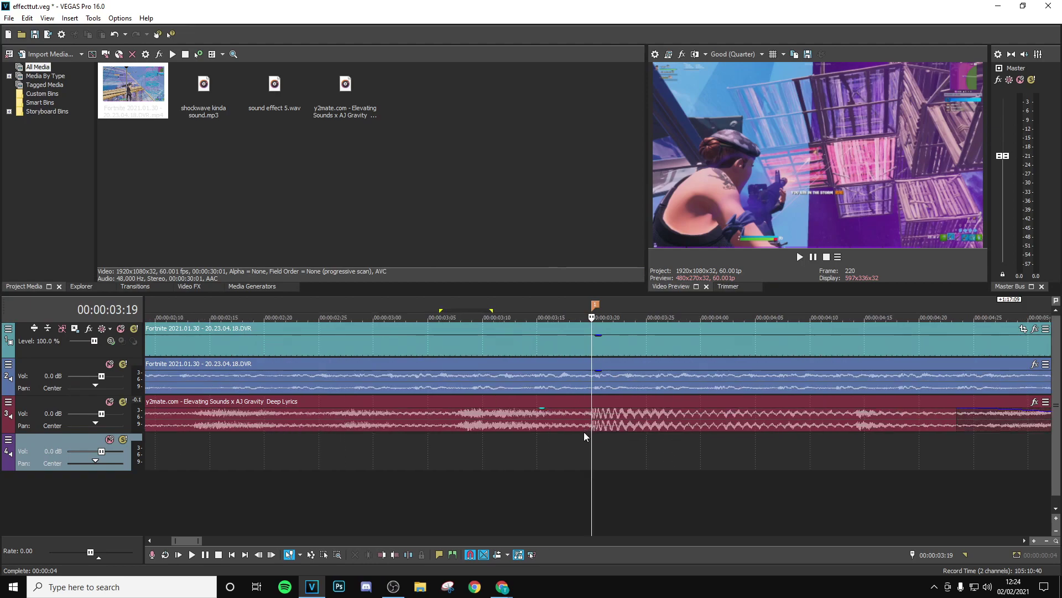
scroll(577, 434, down, 5)
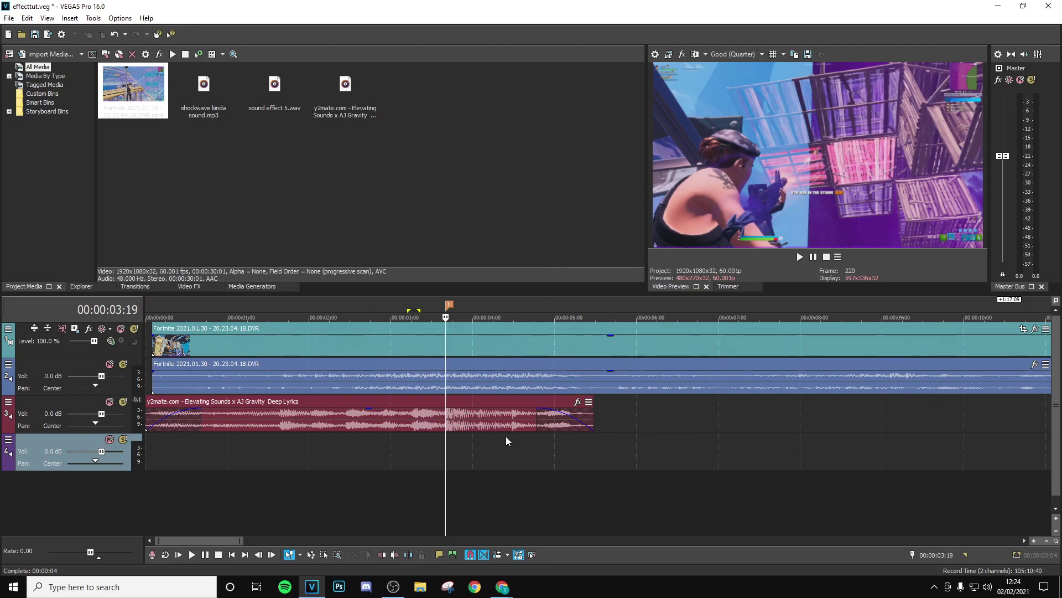
scroll(461, 380, down, 5)
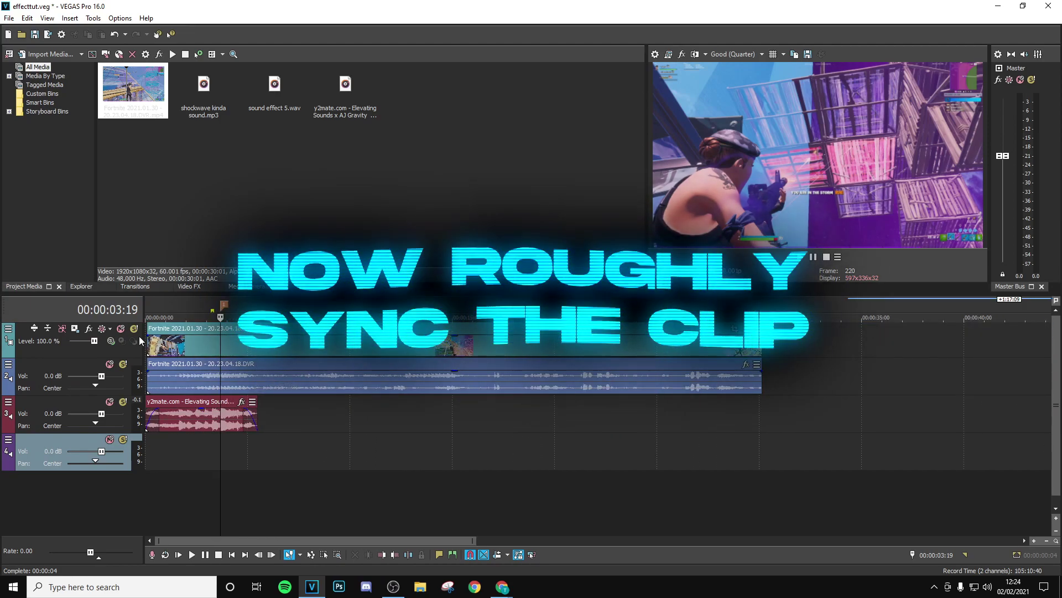
Roughly sync the gameplay clip's shot to the beat-drop marker and extend the clip's start back to the beginning of the timeline
drag(151, 346, 236, 357)
scroll(517, 377, up, 5)
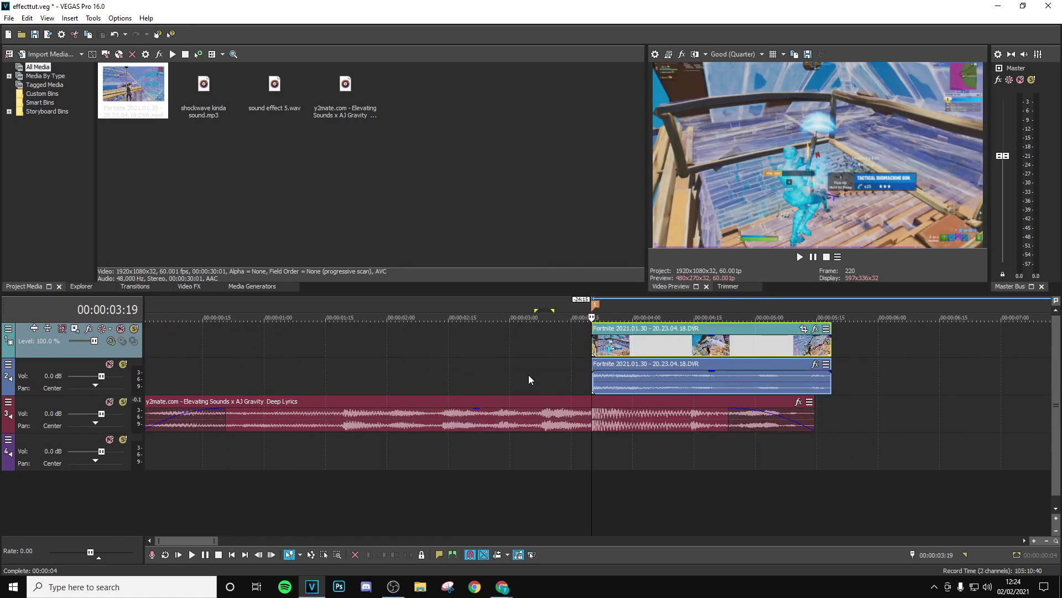
drag(596, 350, 41, 368)
click(159, 348)
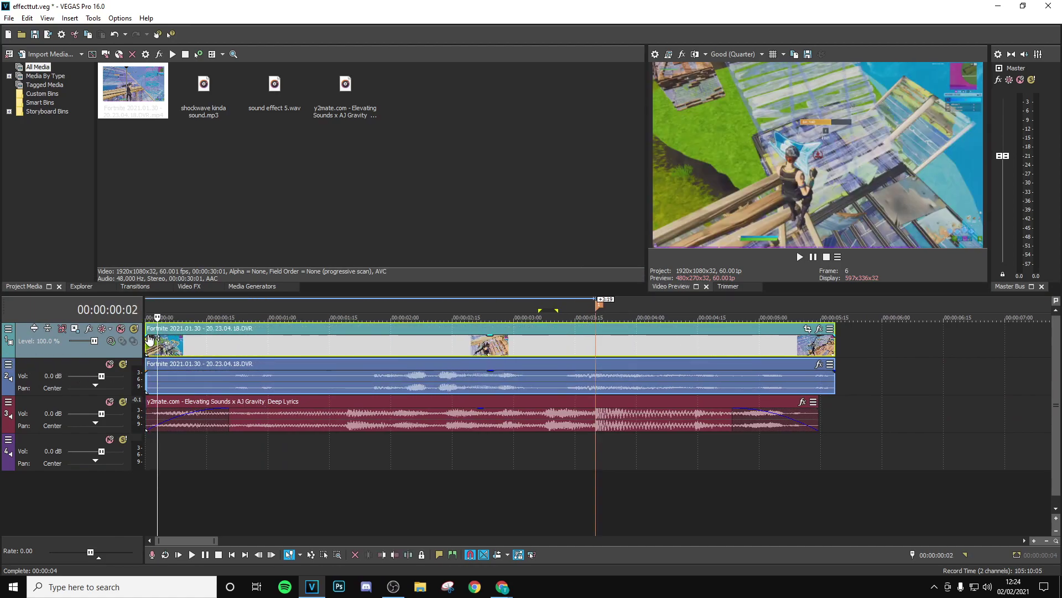
Add a fade-in to the gameplay video, trim its end to the song's end and add a fade-out, matching the song's fades
drag(147, 331, 229, 331)
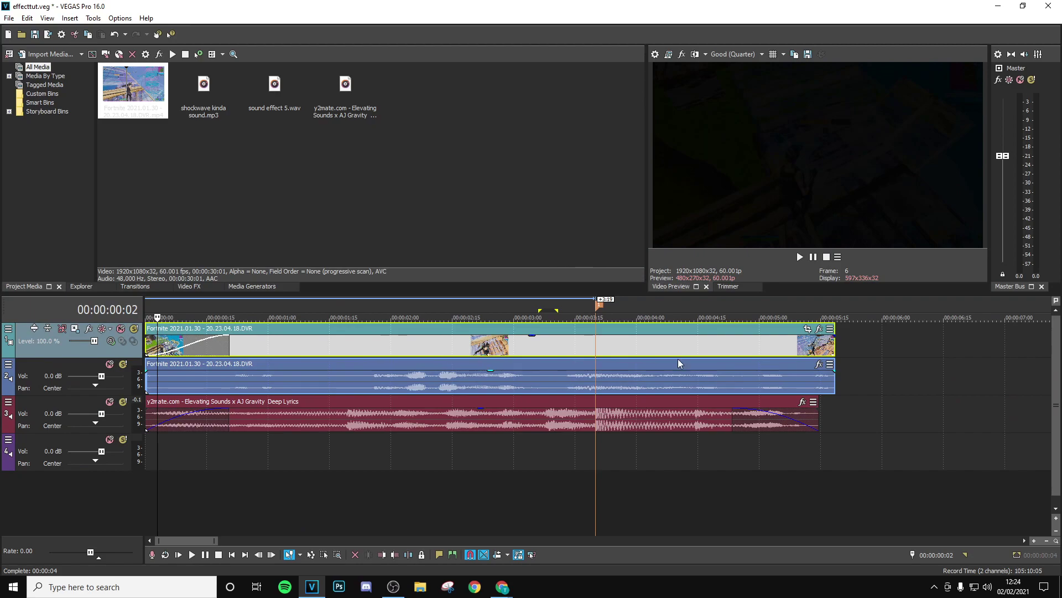
drag(835, 352, 737, 336)
Insert a Velocity envelope on the gameplay video clip
click(600, 357)
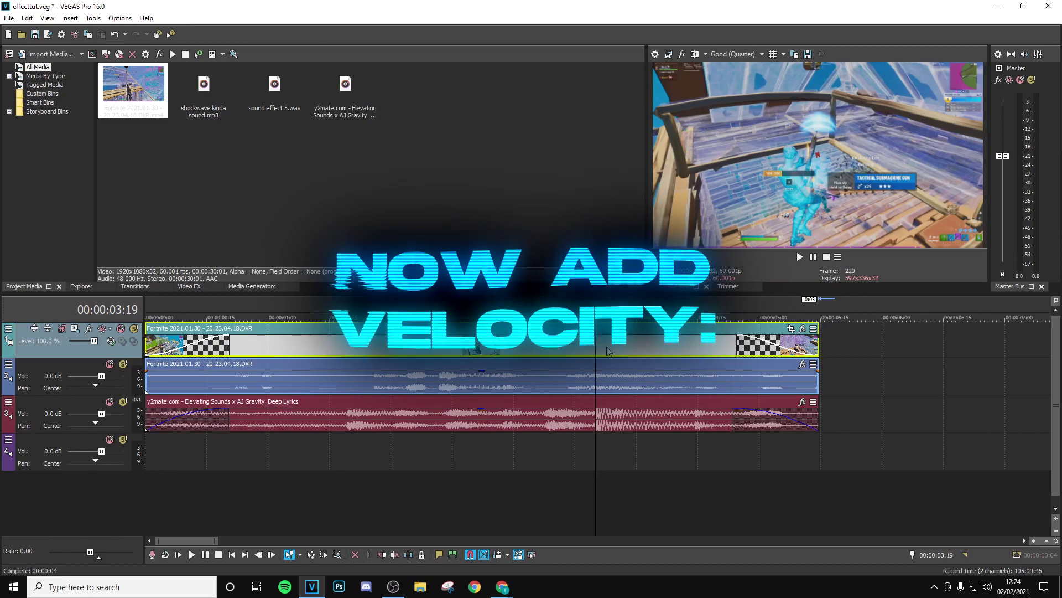
right_click(606, 346)
mouse_move(679, 460)
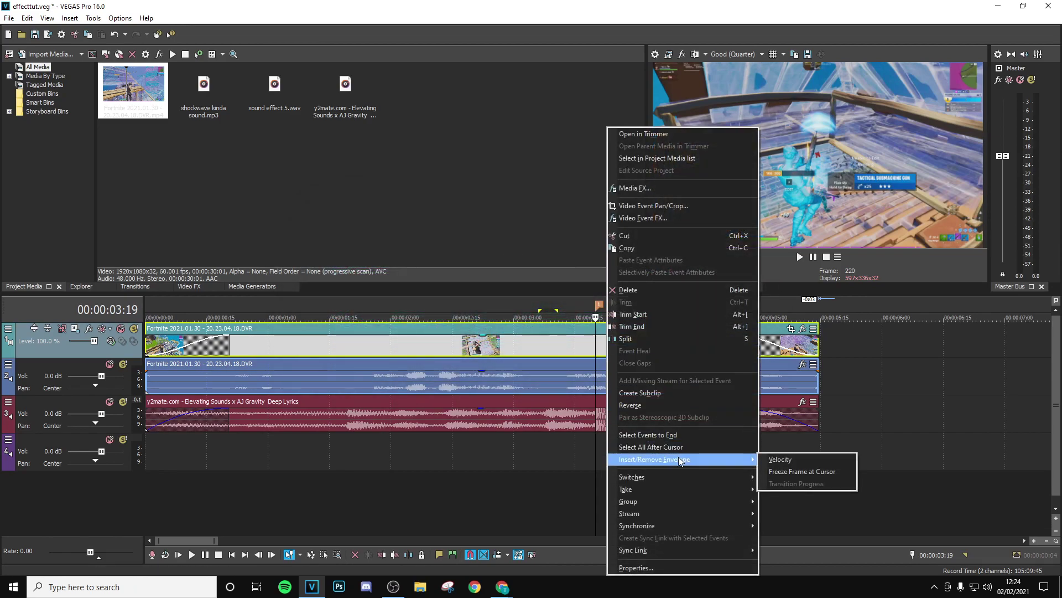
click(805, 459)
Add a velocity point at the beat-drop marker and set it to 300% forward velocity
scroll(600, 355, up, 10)
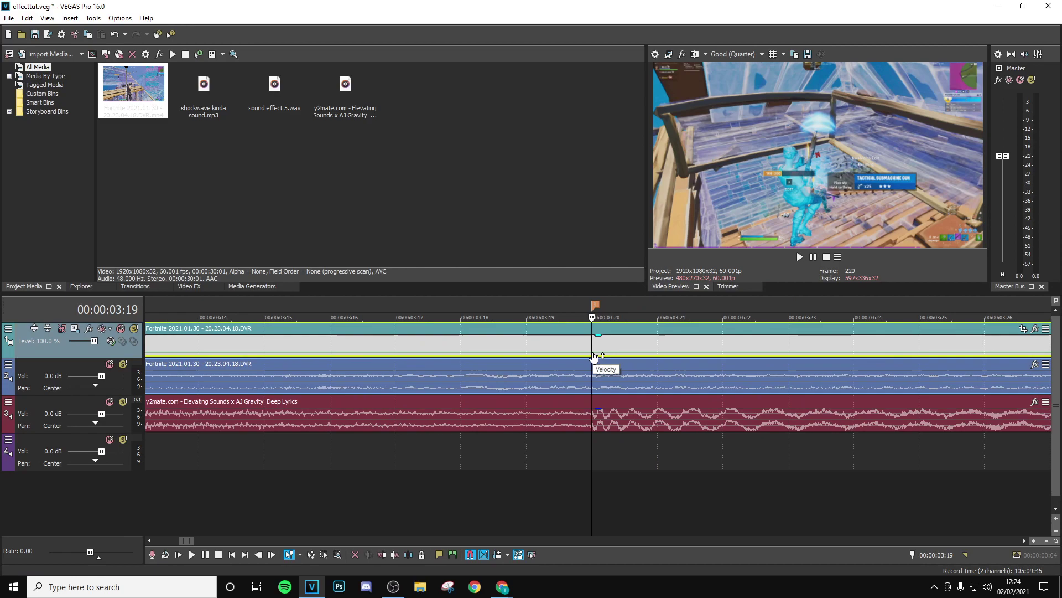
double_click(593, 353)
scroll(595, 355, up, 6)
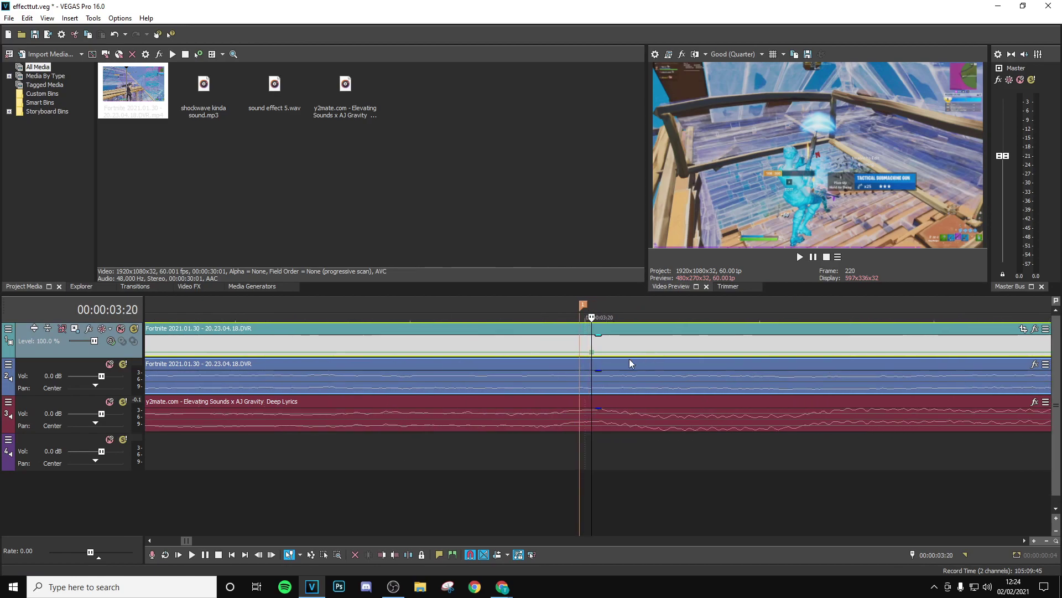
drag(581, 352, 582, 353)
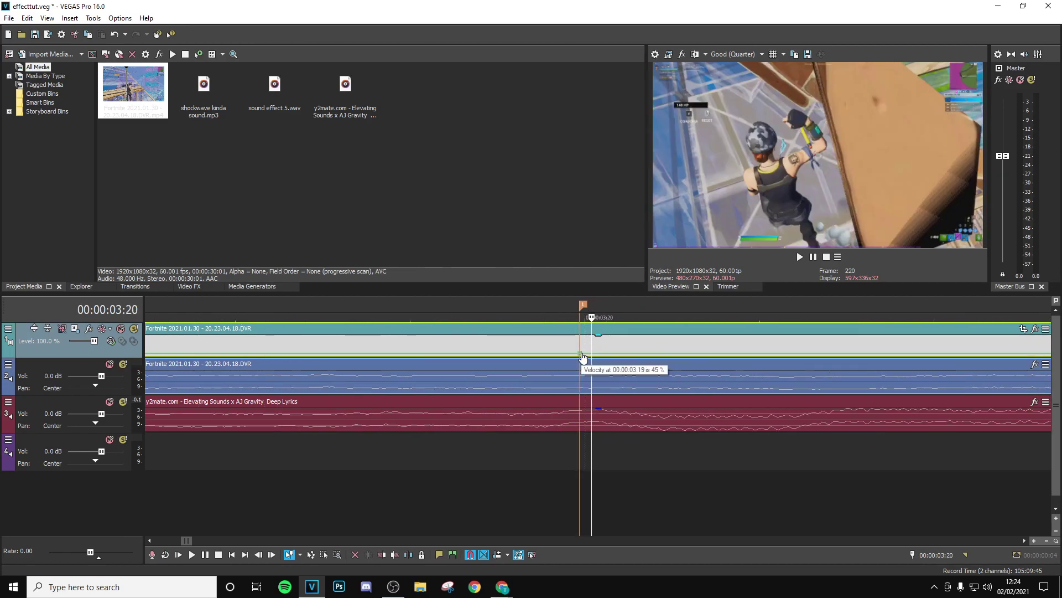
right_click(580, 353)
click(624, 104)
Add a velocity point a few frames before the marker, at 00:00:03:16, and set it to normal velocity
click(581, 346)
key(alt+Left)
key(alt+Left)
key(alt+Left)
key(alt+Left)
key(alt+Left)
key(alt+Left)
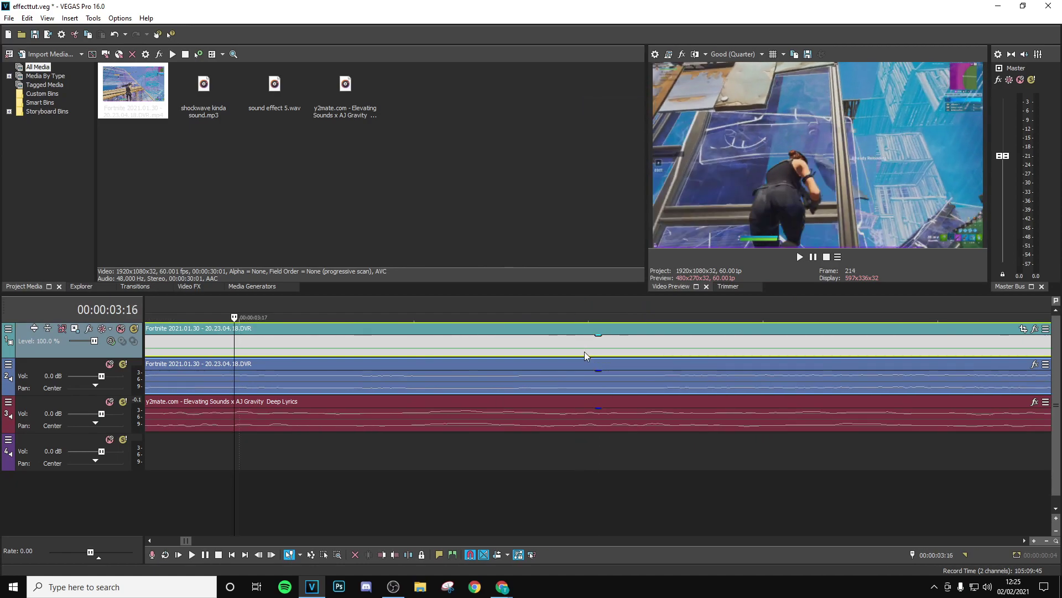
right_click(236, 354)
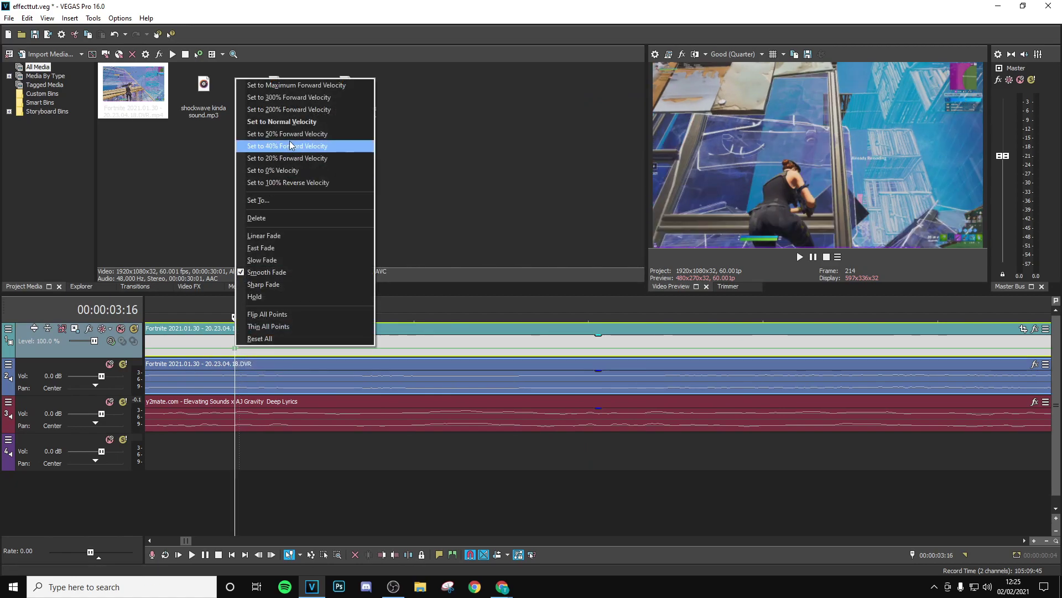
click(293, 123)
scroll(420, 410, down, 6)
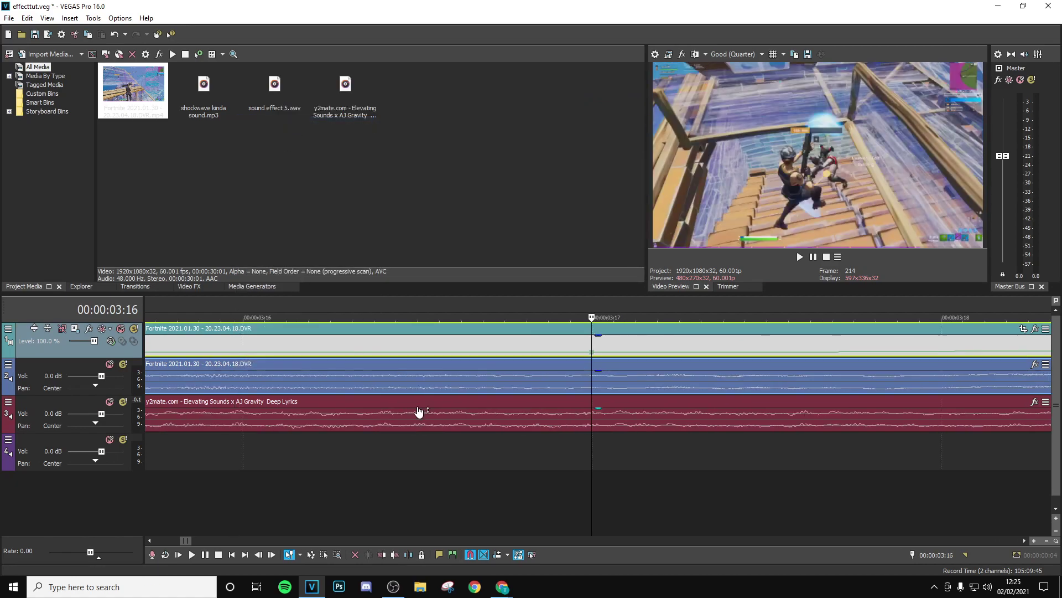
Add a velocity point just after the beat-drop marker, at 00:00:03:20, and set it to 50% forward velocity
click(656, 340)
scroll(635, 353, up, 5)
scroll(534, 360, up, 3)
key(Right)
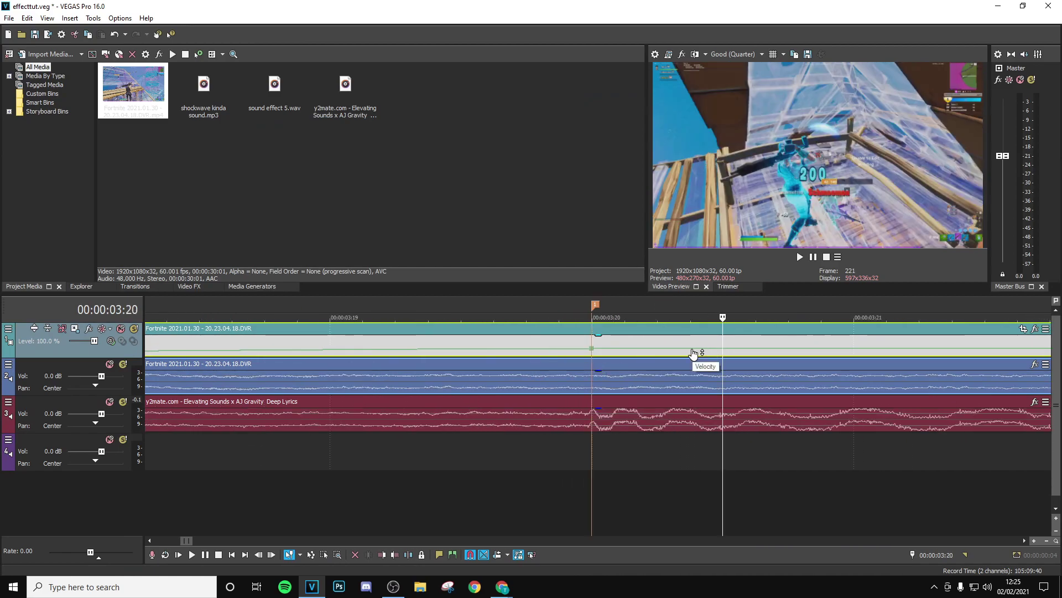
click(687, 352)
right_click(687, 352)
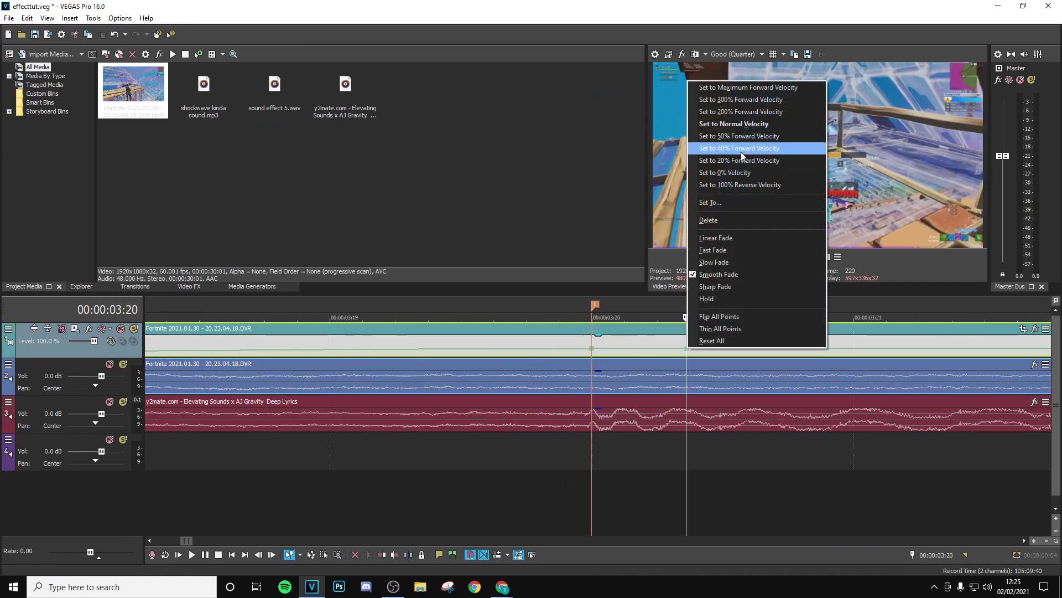
click(733, 141)
scroll(653, 477, down, 6)
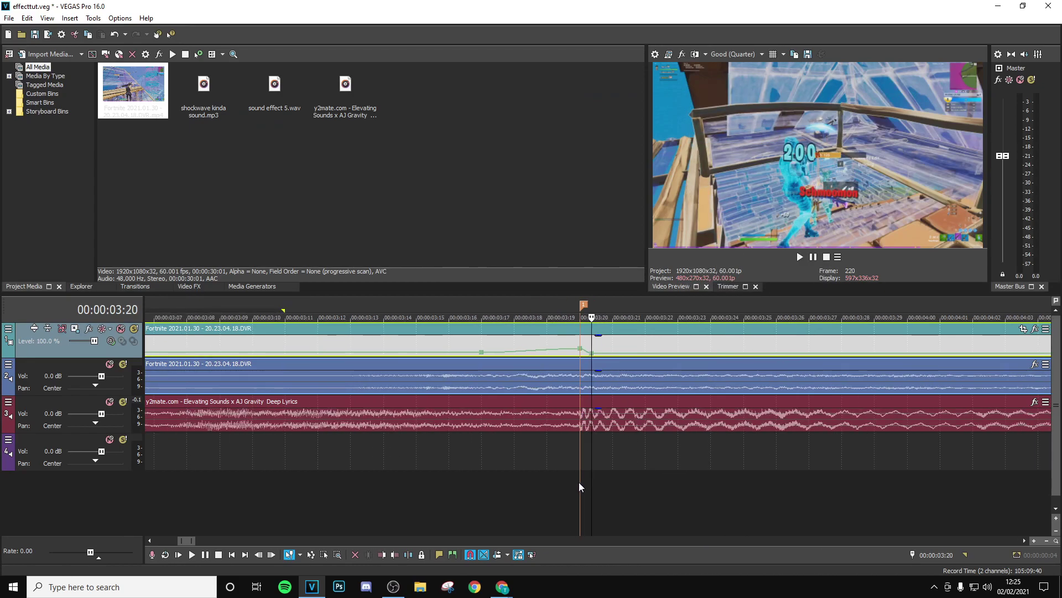
Scrub through the video around the beat drop to check the velocity change, returning to the marker
click(451, 463)
drag(447, 458, 793, 430)
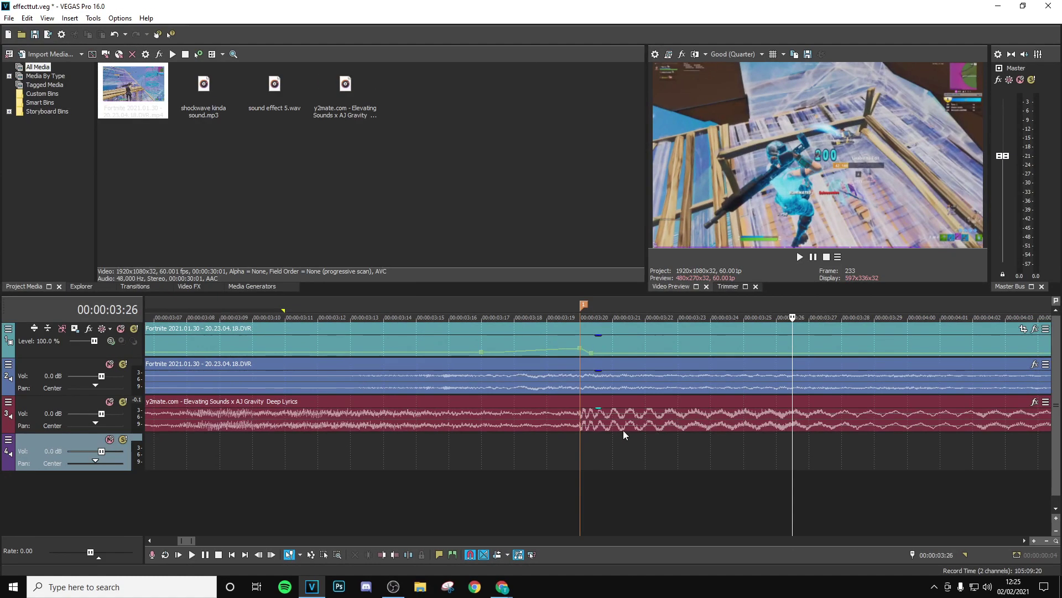
click(581, 459)
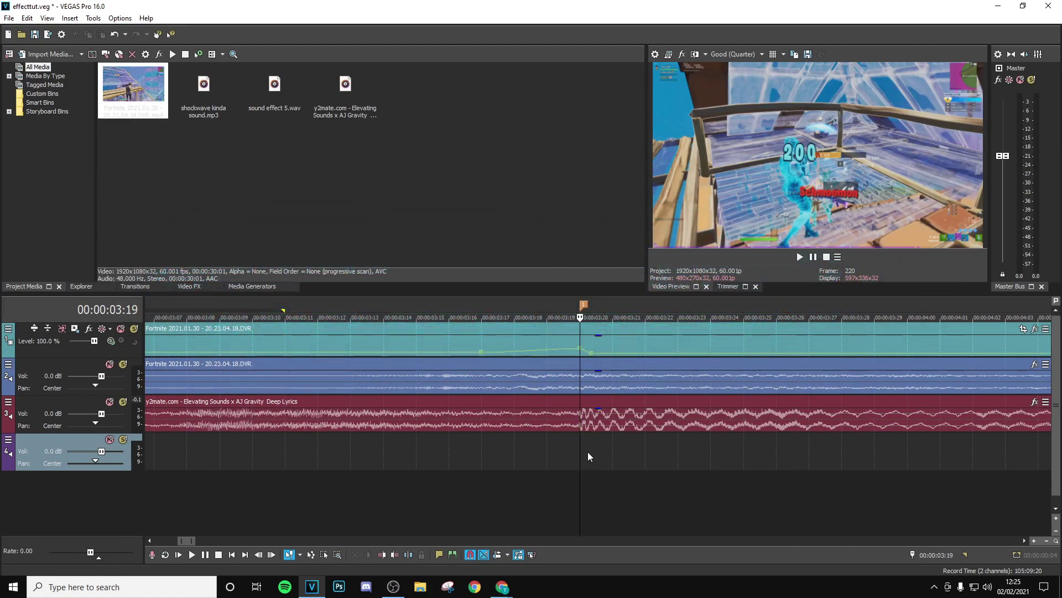
Split the gameplay video and its audio one frame before the beat-drop marker
scroll(588, 451, up, 4)
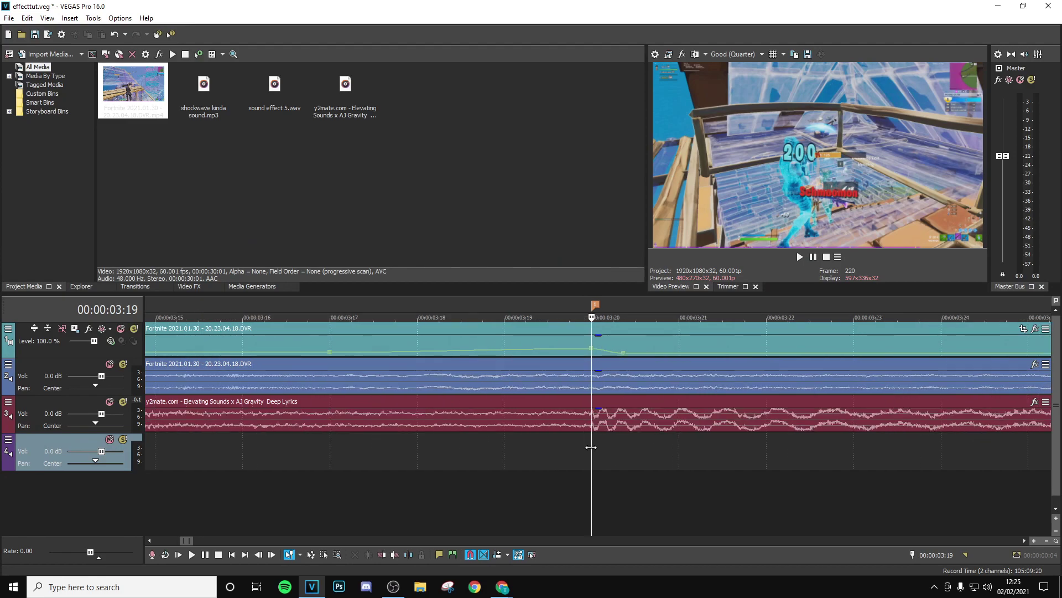
key(Left)
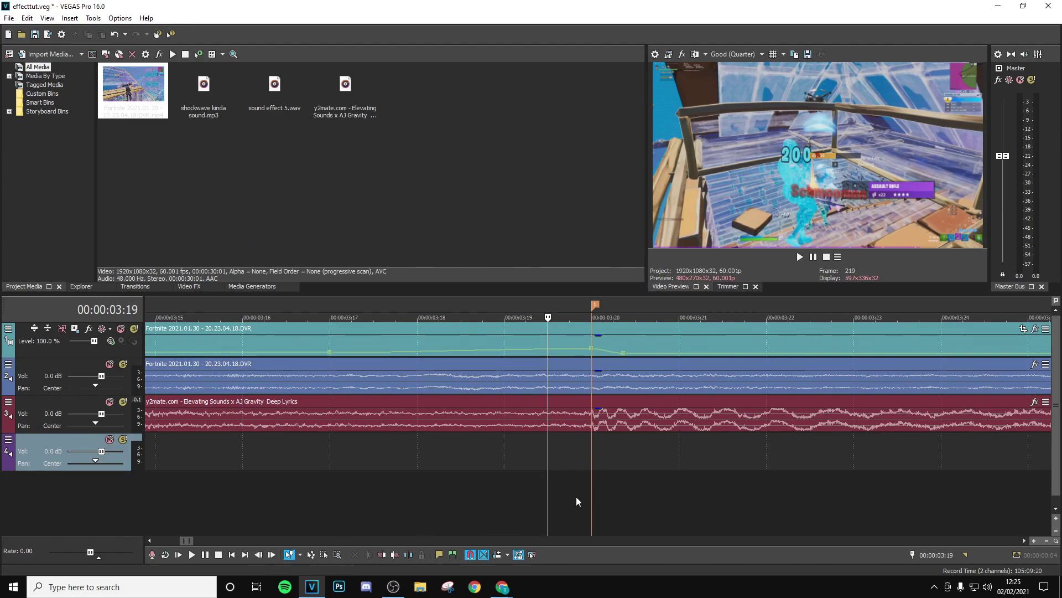
right_click(566, 343)
click(599, 337)
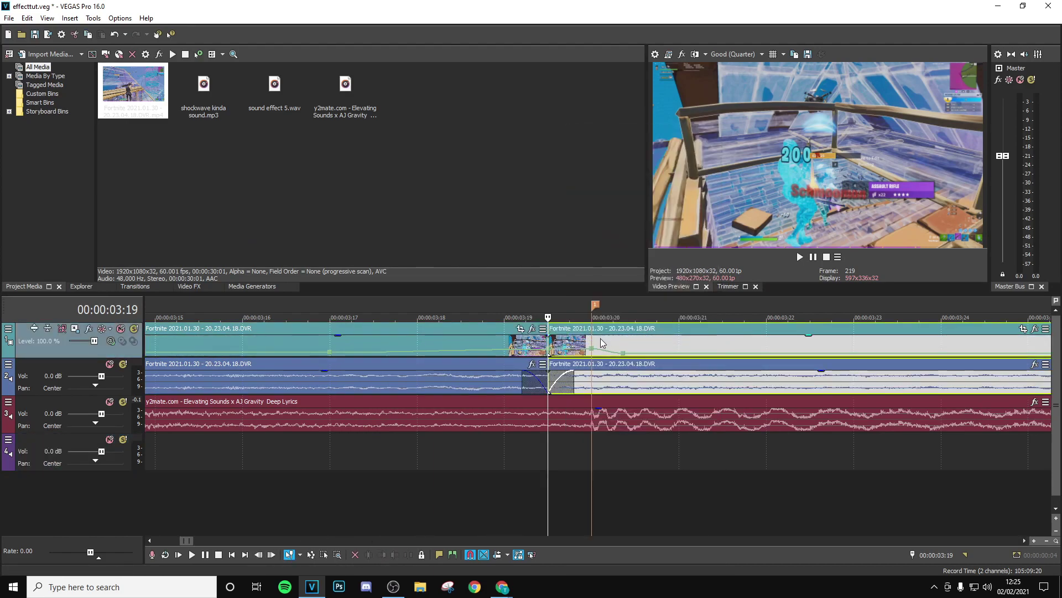
scroll(765, 424, down, 4)
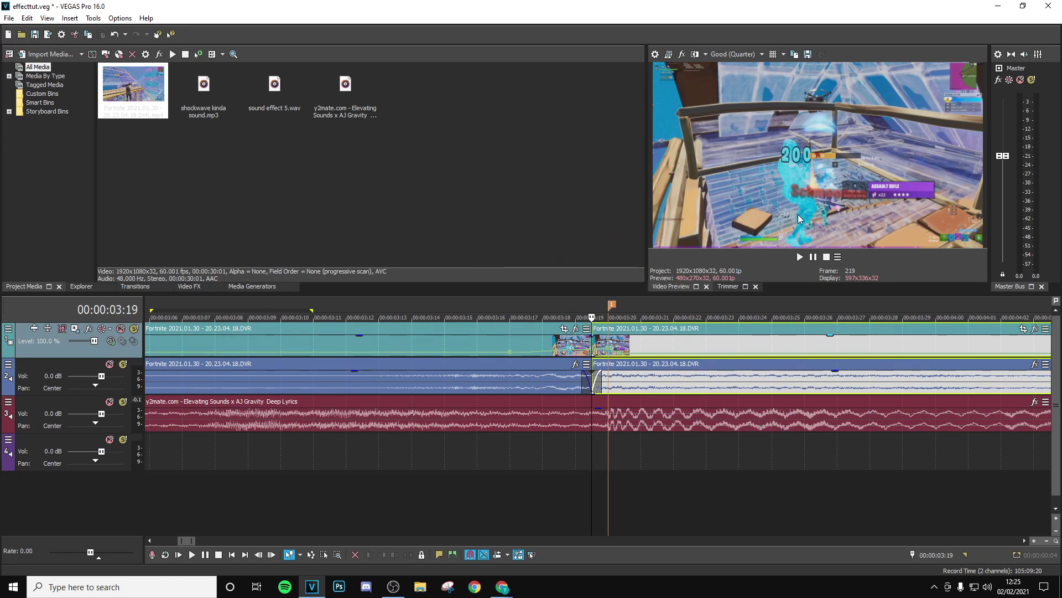
scroll(671, 426, down, 3)
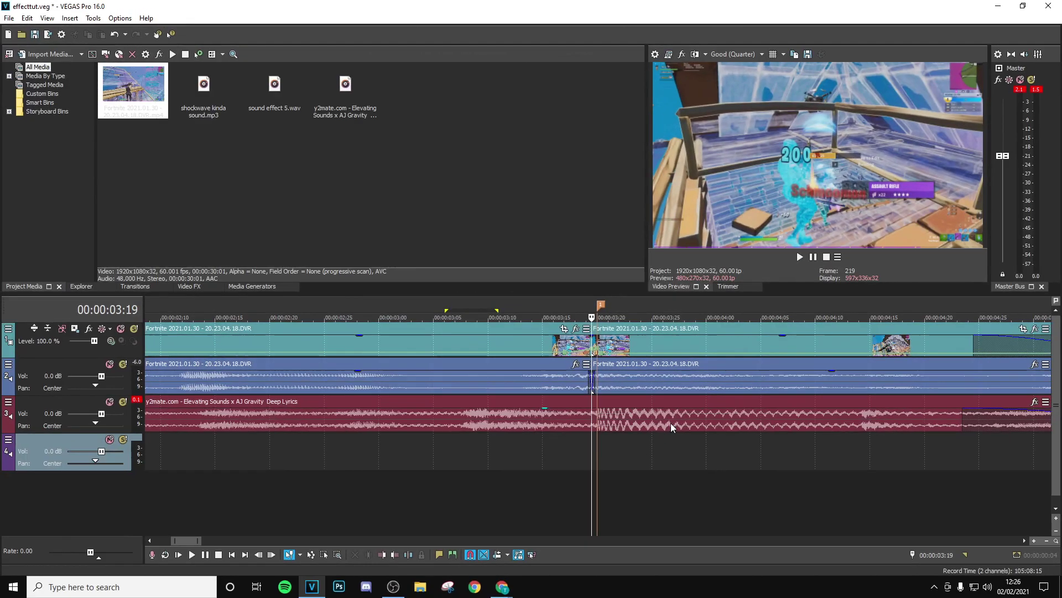
Split the gameplay clip again 30 frames earlier, at 00:00:02:19
scroll(671, 423, up, 6)
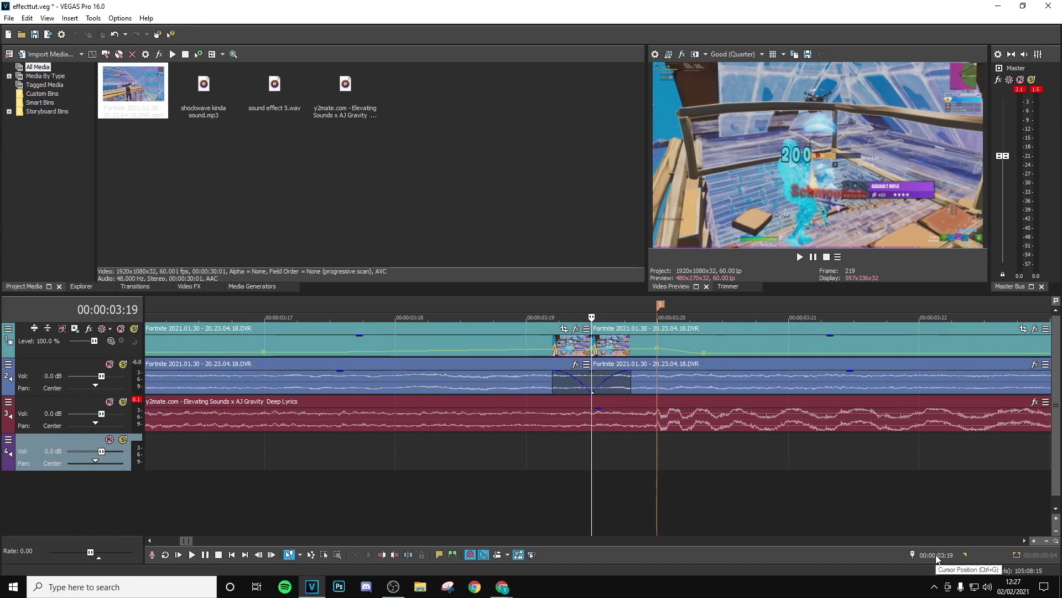
text(-30)
key(Return)
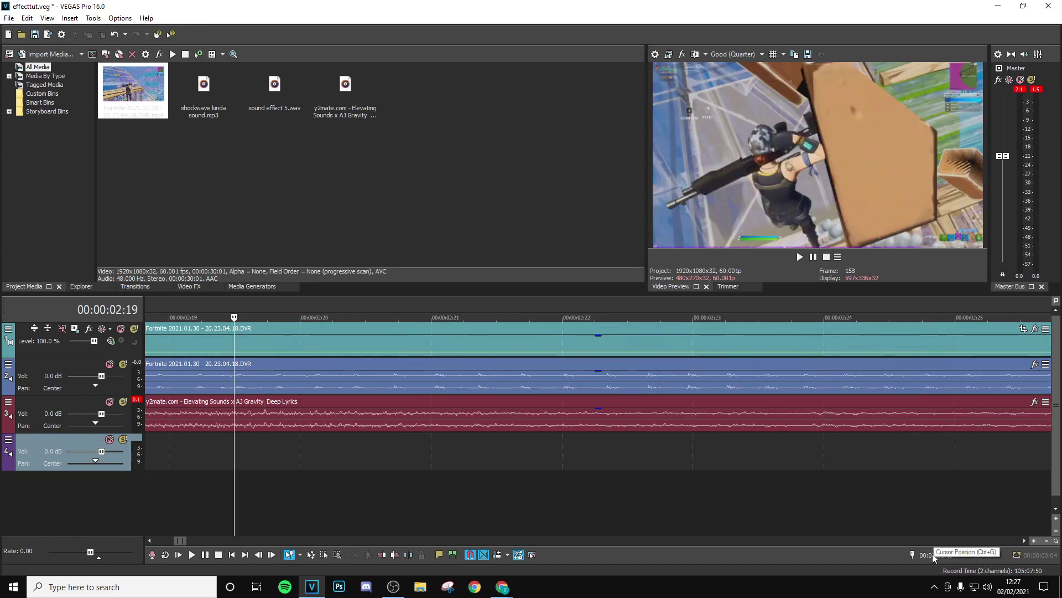
scroll(379, 342, down, 1)
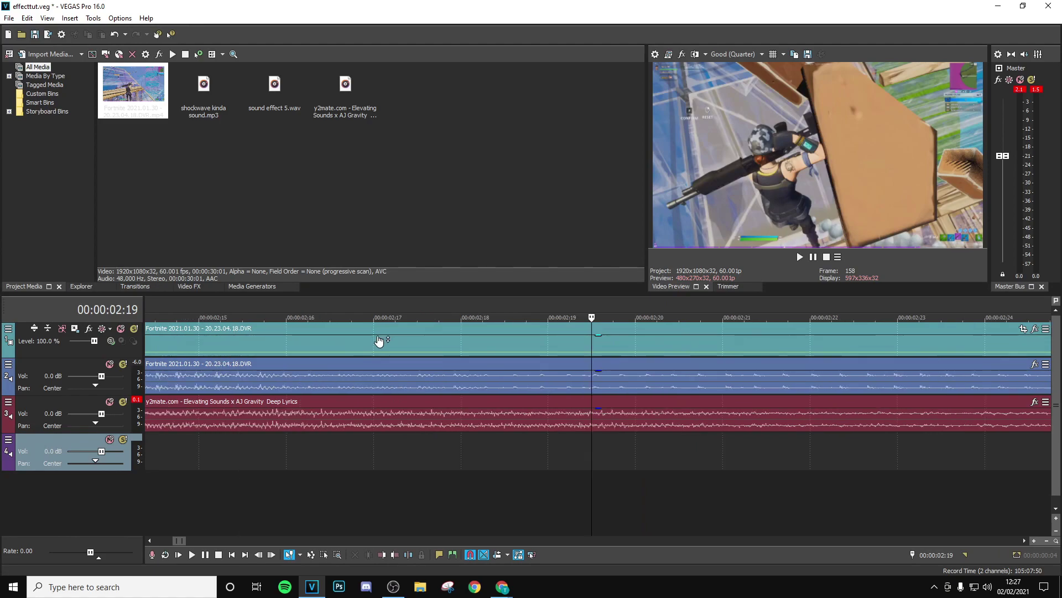
right_click(650, 346)
click(669, 339)
scroll(726, 379, down, 6)
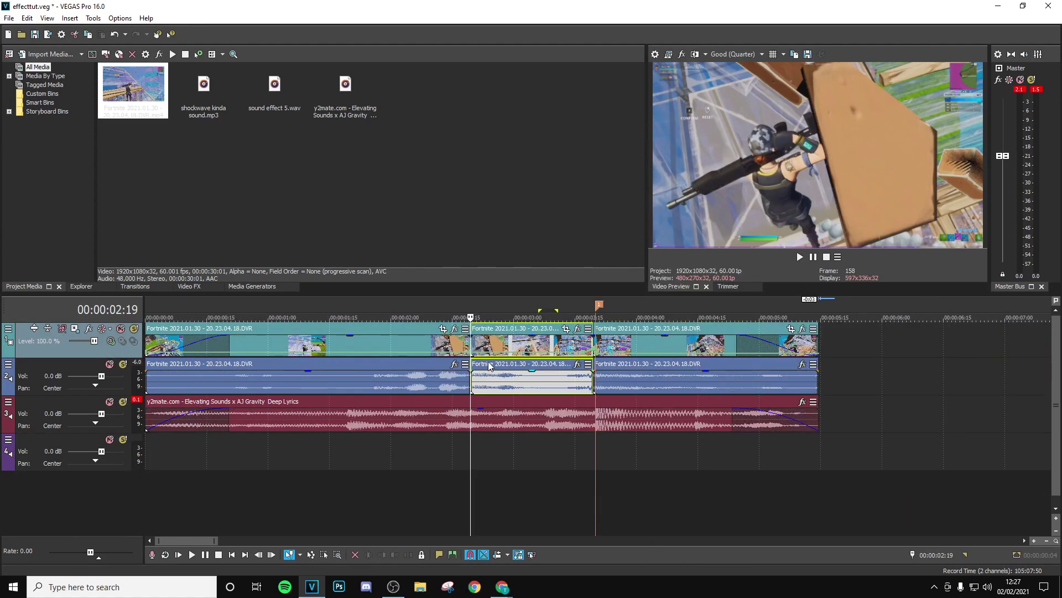
Apply the BCC Temporal Blur effect with the preeffect preset to the short clip section before the beat drop
click(524, 347)
click(610, 342)
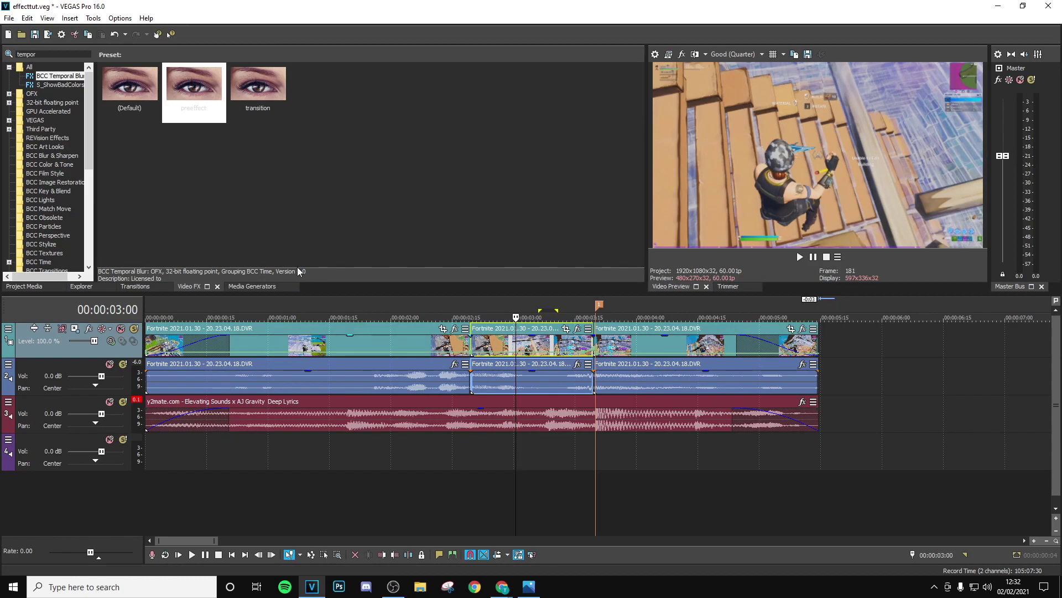
click(200, 90)
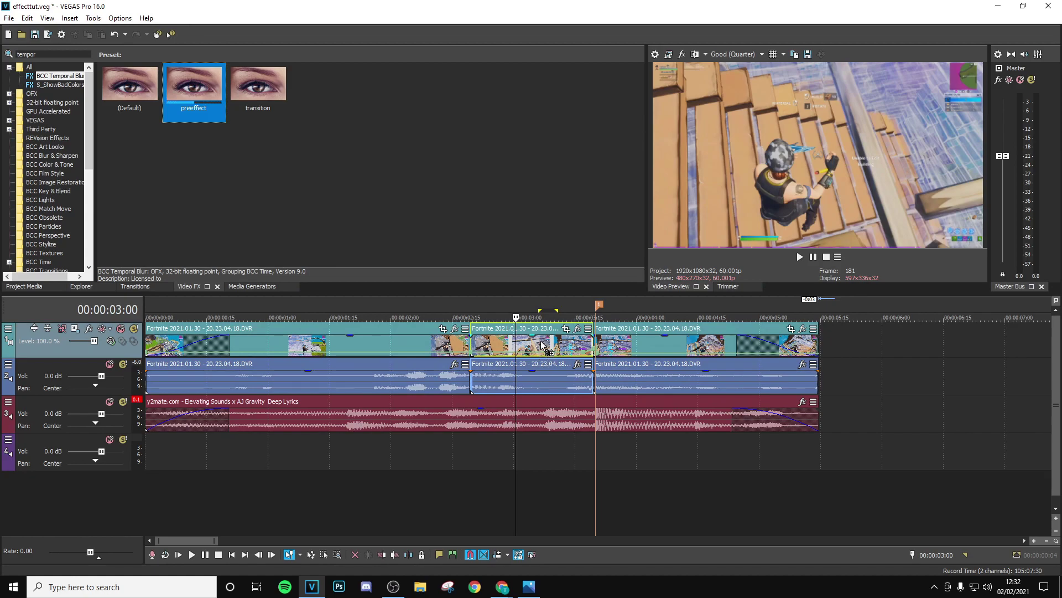
drag(542, 345, 540, 341)
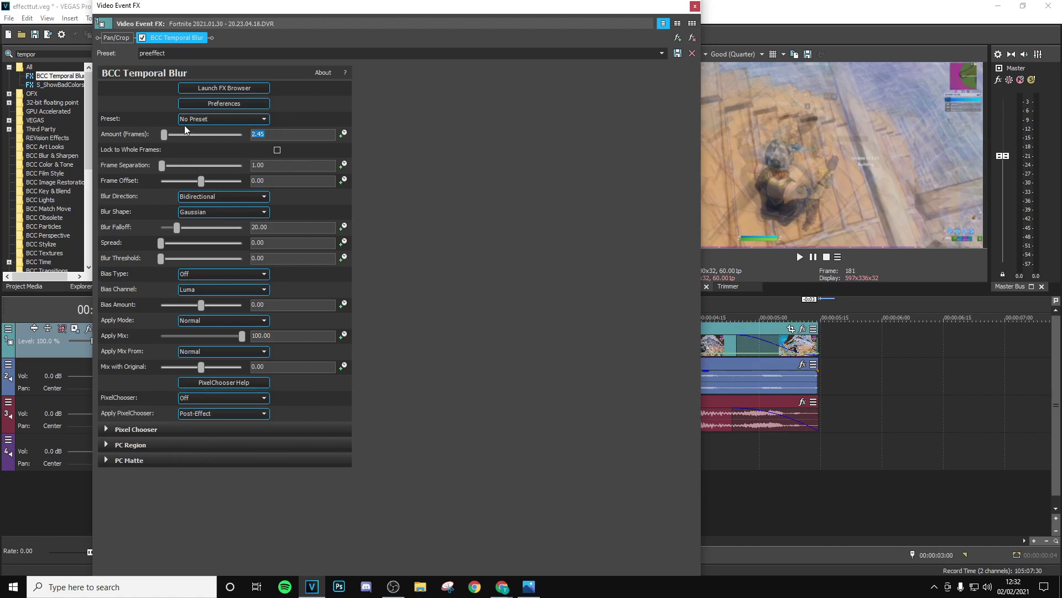
Set the Temporal Blur Amount (Frames) to 0 and keyframe it at the start of the short clip
text(0)
key(Return)
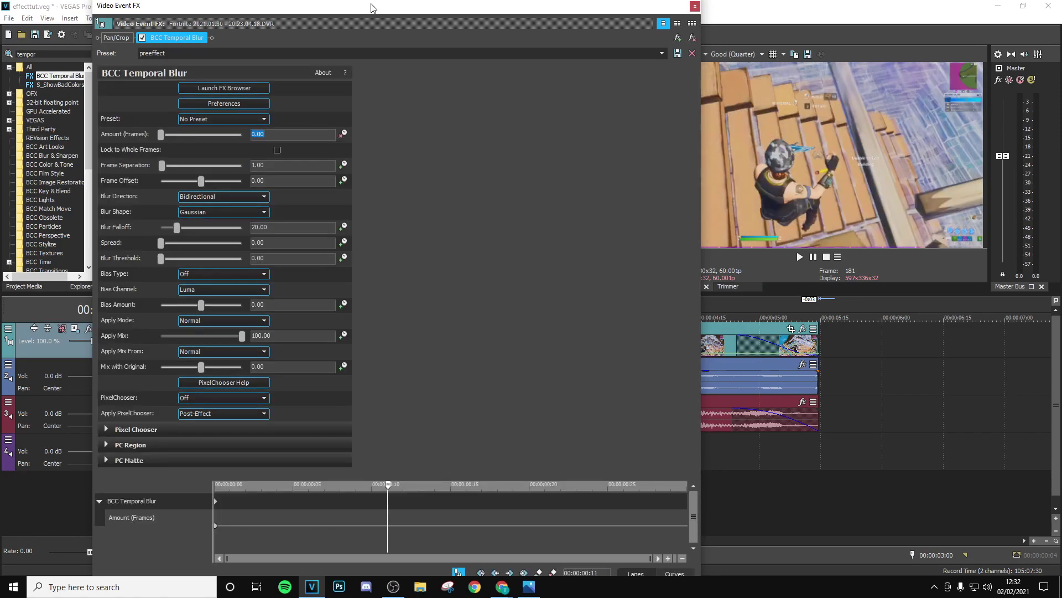
drag(372, 6, 376, 3)
Keyframe the Temporal Blur Amount (Frames) at 2.45 on the short clip's last frame, 00:00:00:29, and finish editing the effect
drag(392, 482, 827, 487)
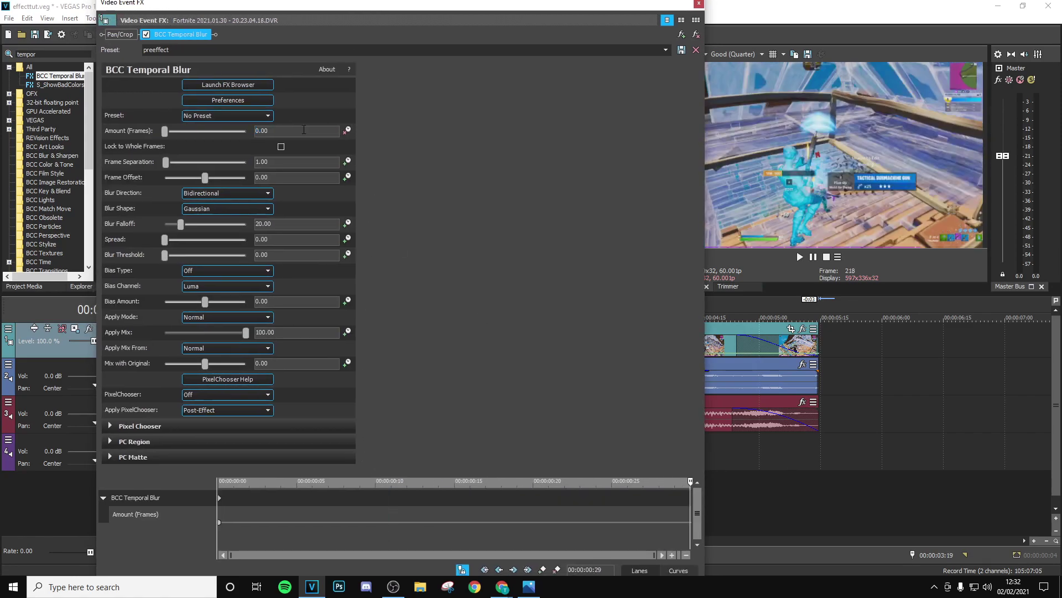
drag(308, 131, 67, 110)
text(2.45)
key(Return)
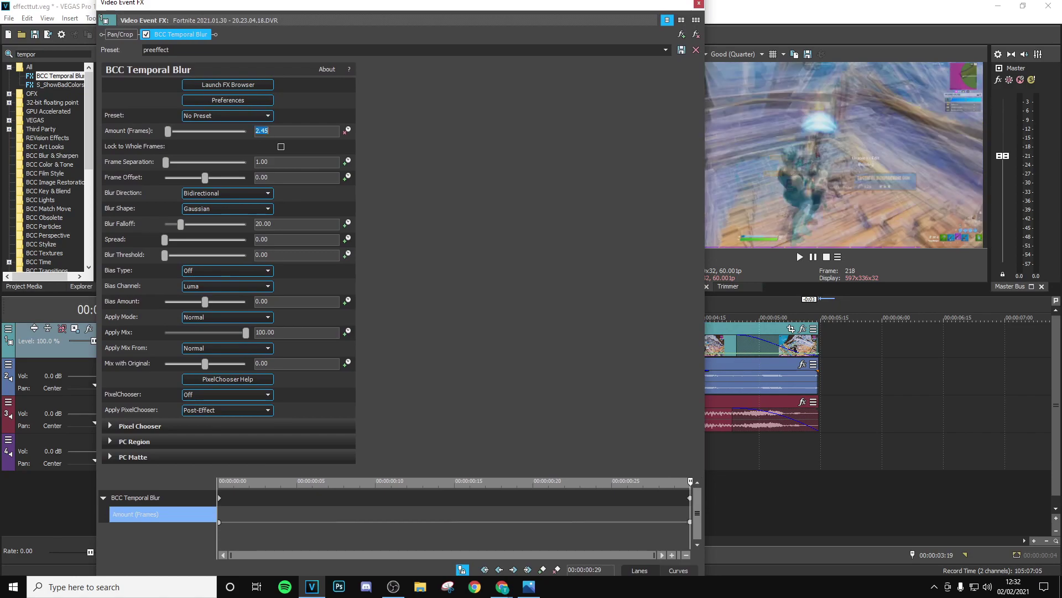
drag(690, 485, 668, 525)
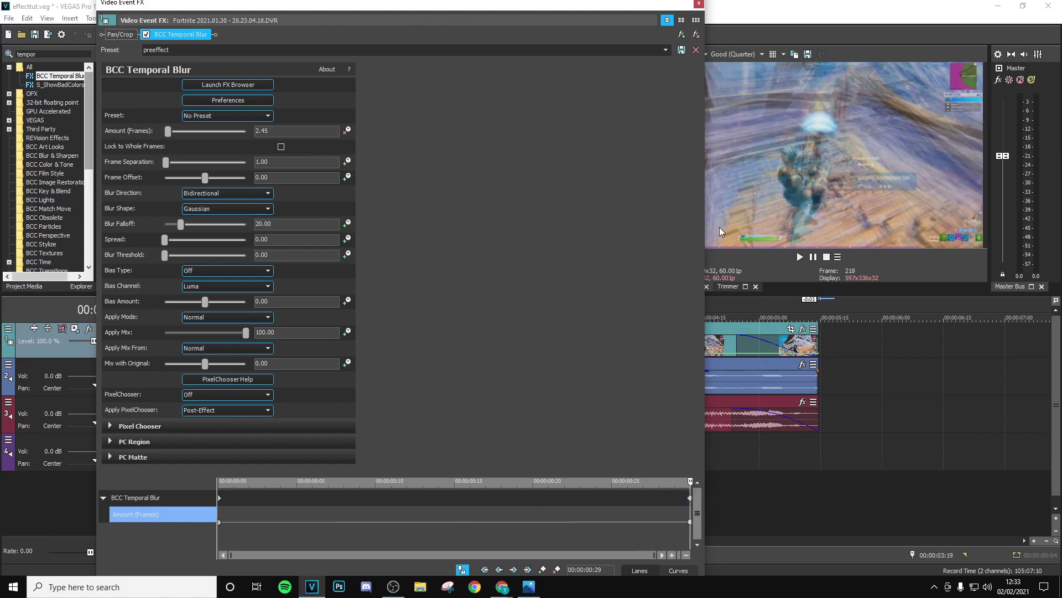
click(699, 3)
Find the S_EdgeRays effect and apply its taroblueedgerays preset to the short clip before the beat drop
click(595, 343)
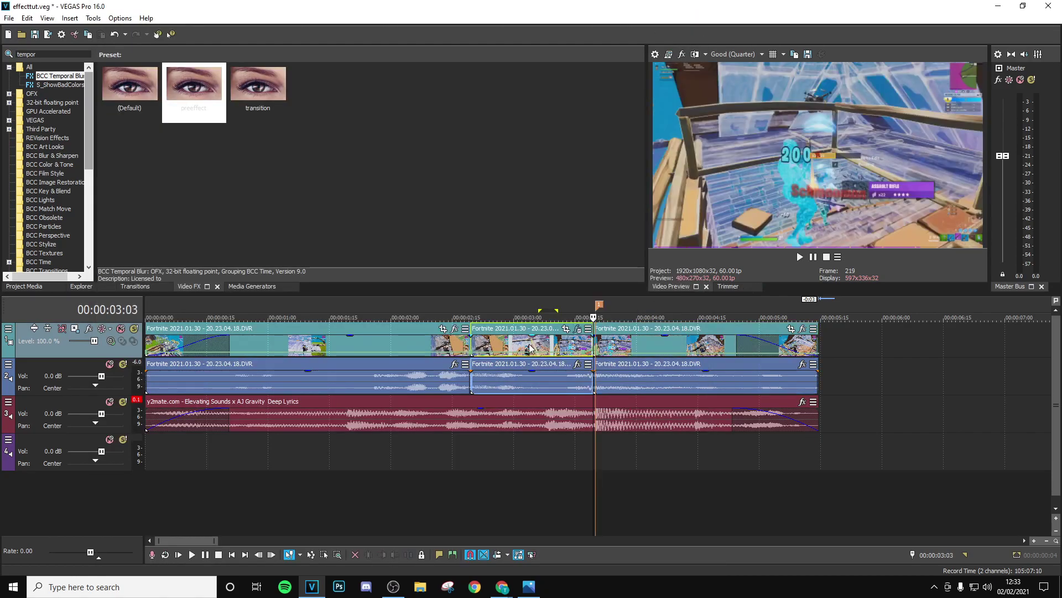
click(530, 343)
drag(45, 54, 3, 38)
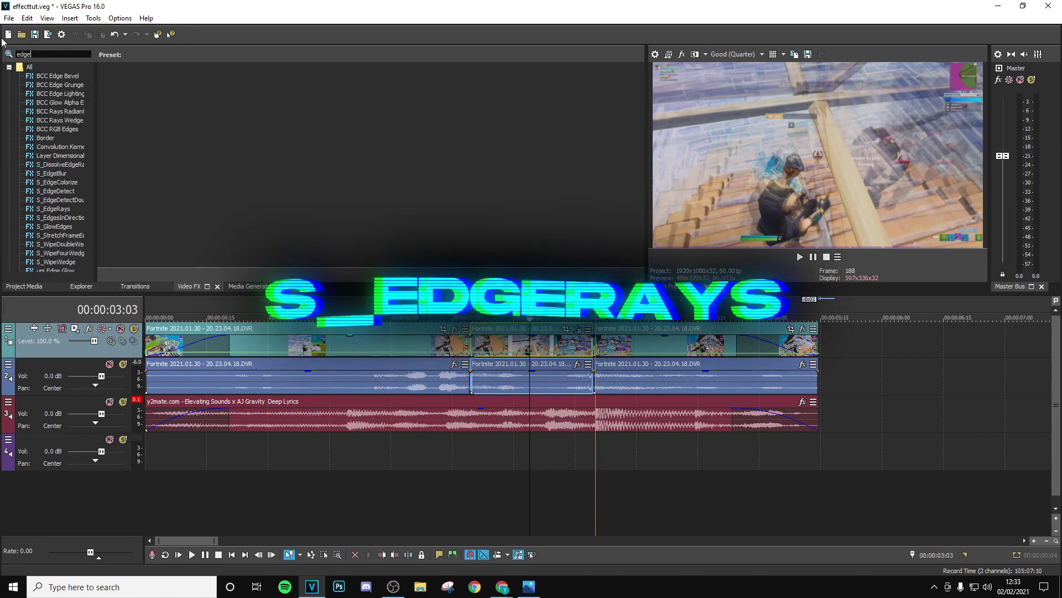
text(edger)
click(51, 85)
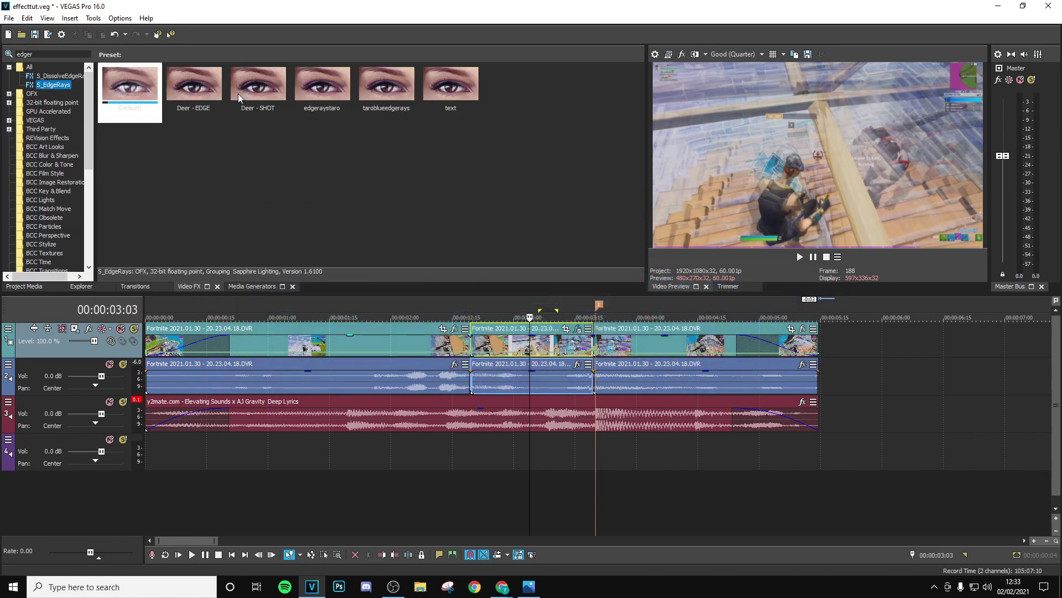
click(382, 100)
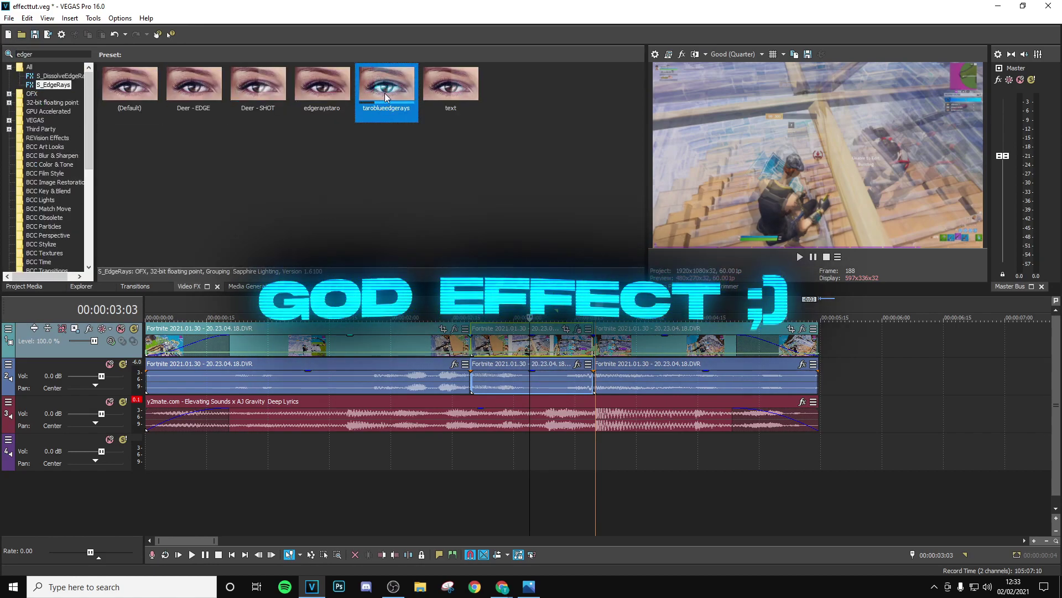
drag(381, 104, 537, 342)
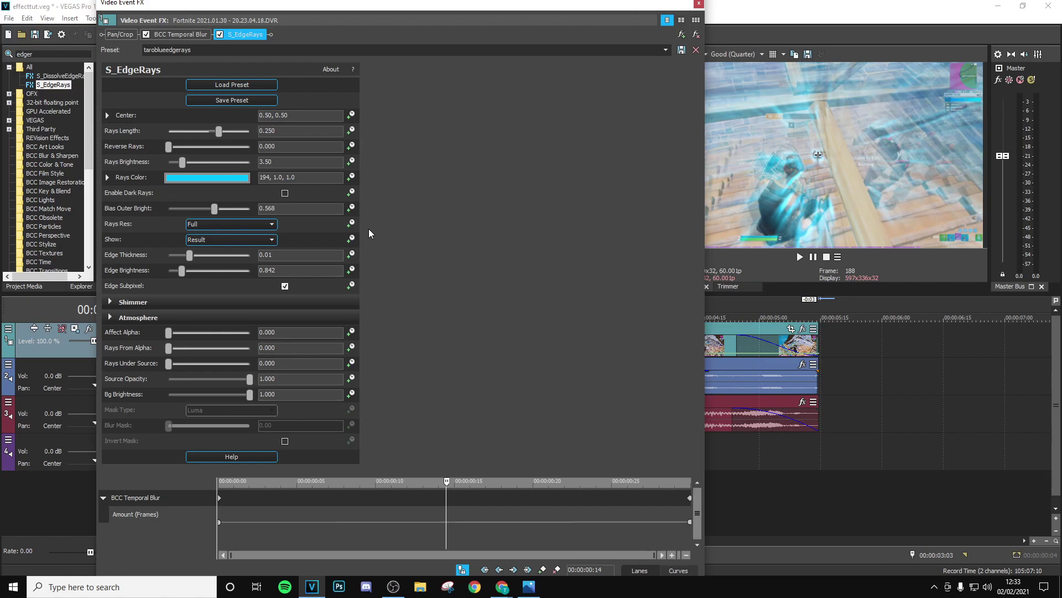
Change the S_EdgeRays Rays Color to purple, HSV 276, 1.0, 1.0
click(233, 178)
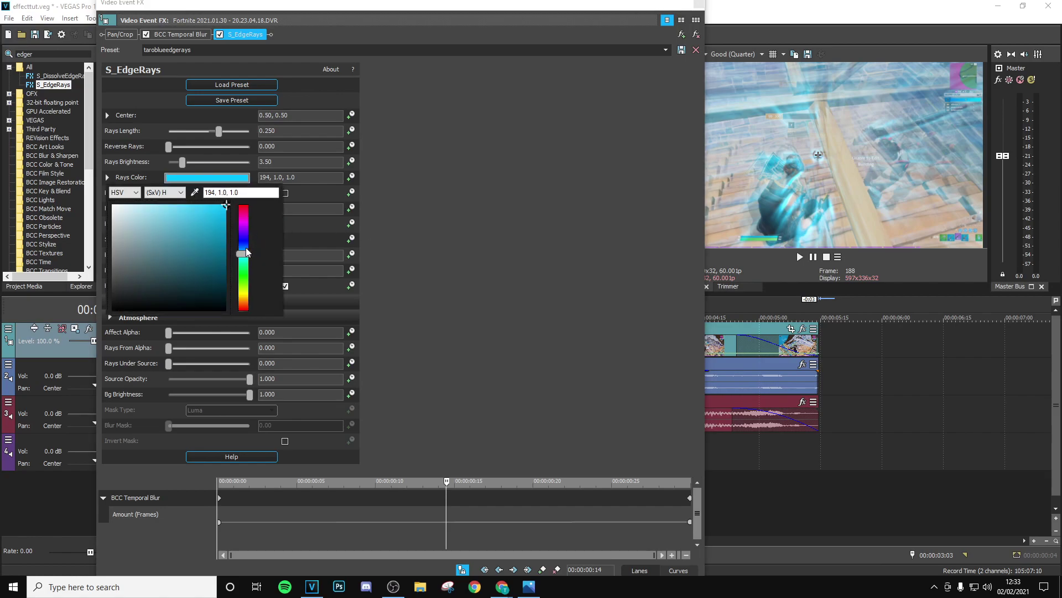
drag(246, 250, 246, 228)
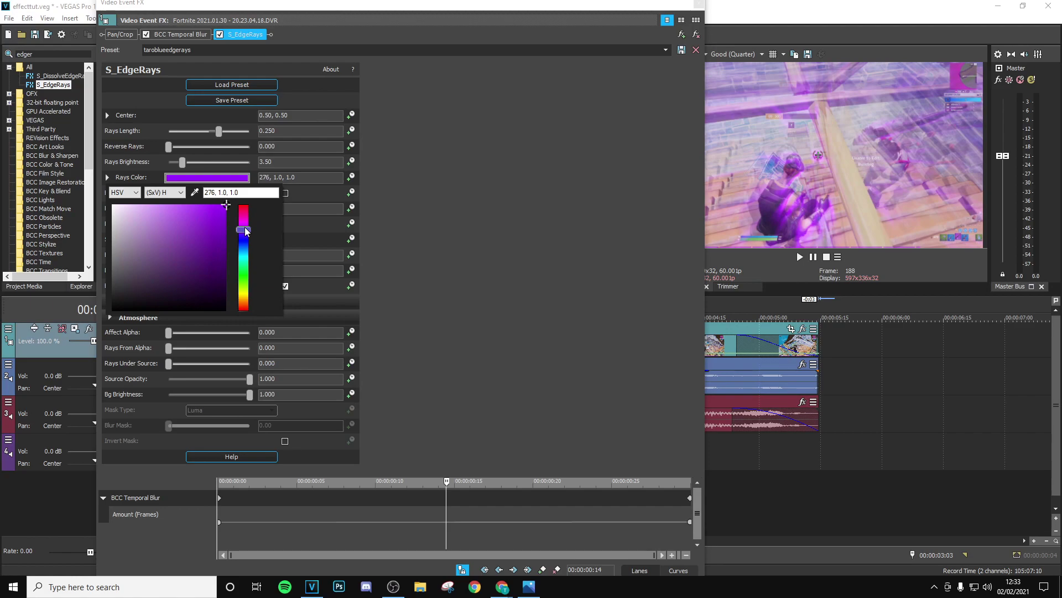
click(391, 188)
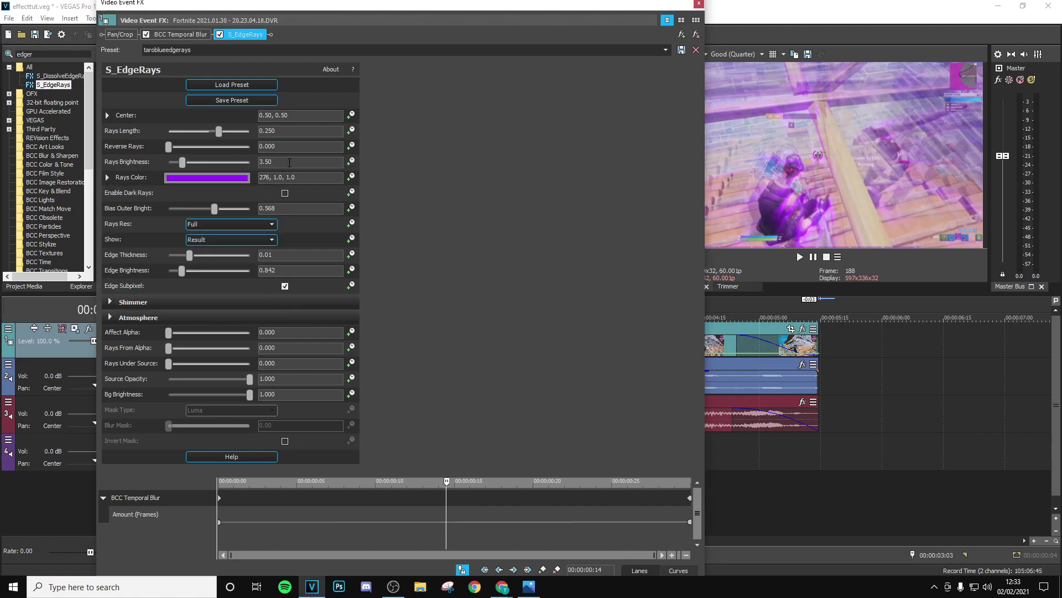
Set Rays Brightness to 0 and turn on its animation, with a keyframe at the clip's start
text(0)
key(Return)
click(351, 161)
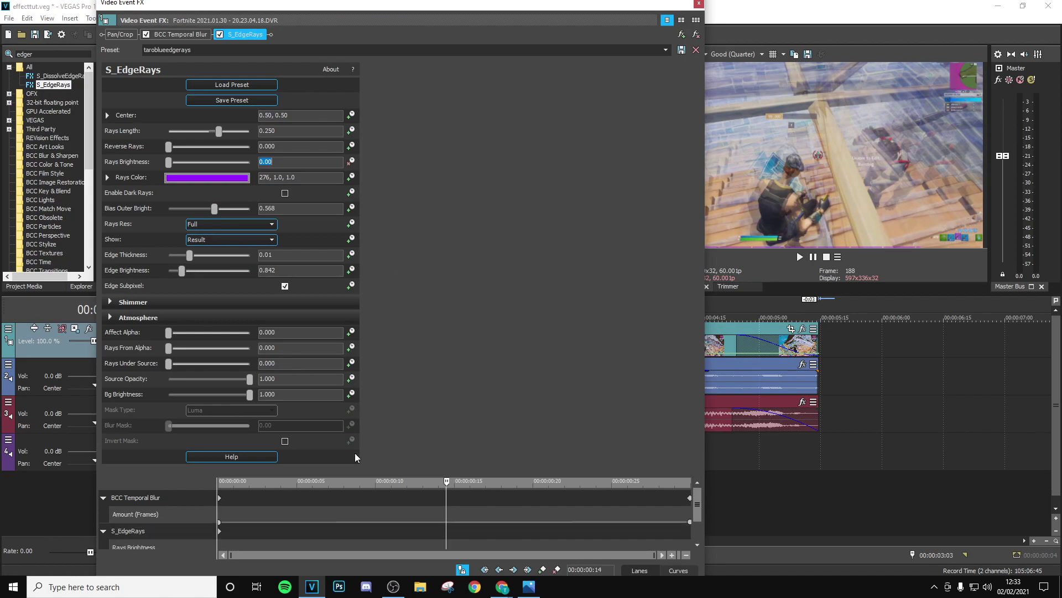
Keyframe Rays Brightness at 3.5 on the clip's last frame and check the ray build-up at several points of the clip
click(451, 485)
key(space)
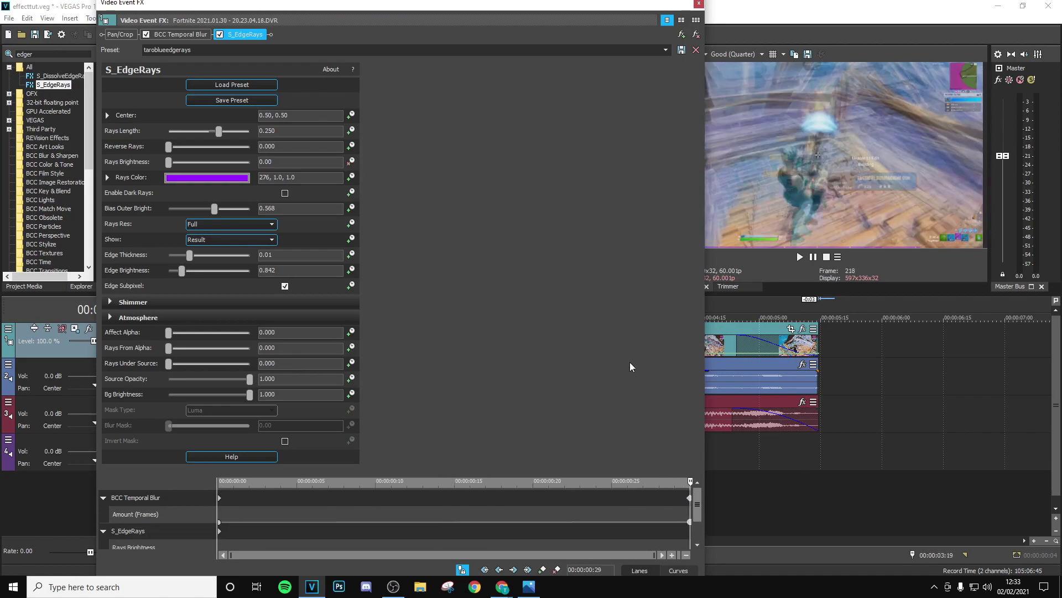
click(298, 164)
text(3.)
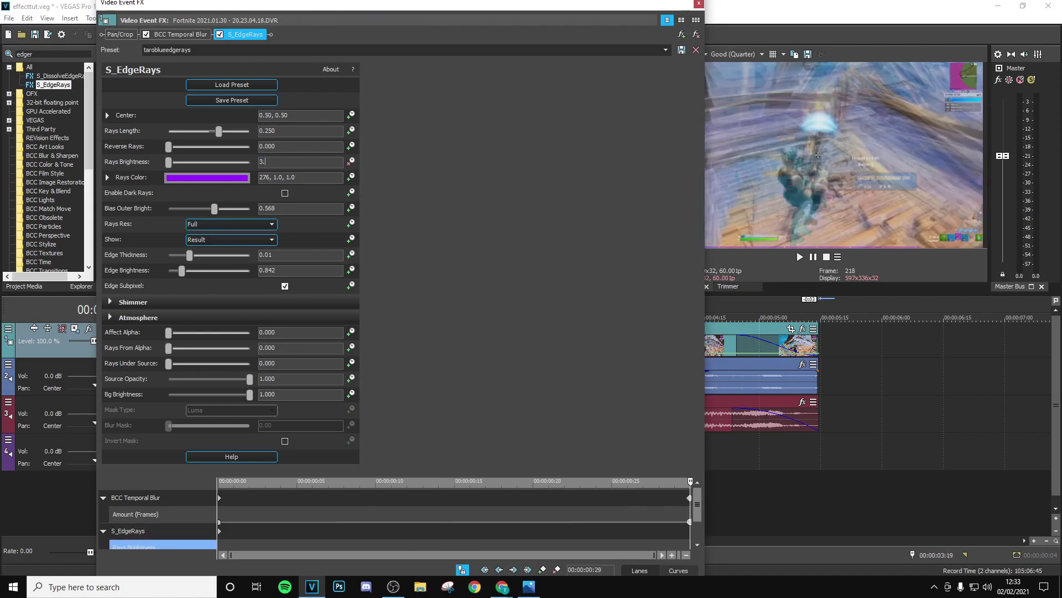
text(5)
key(Return)
click(699, 4)
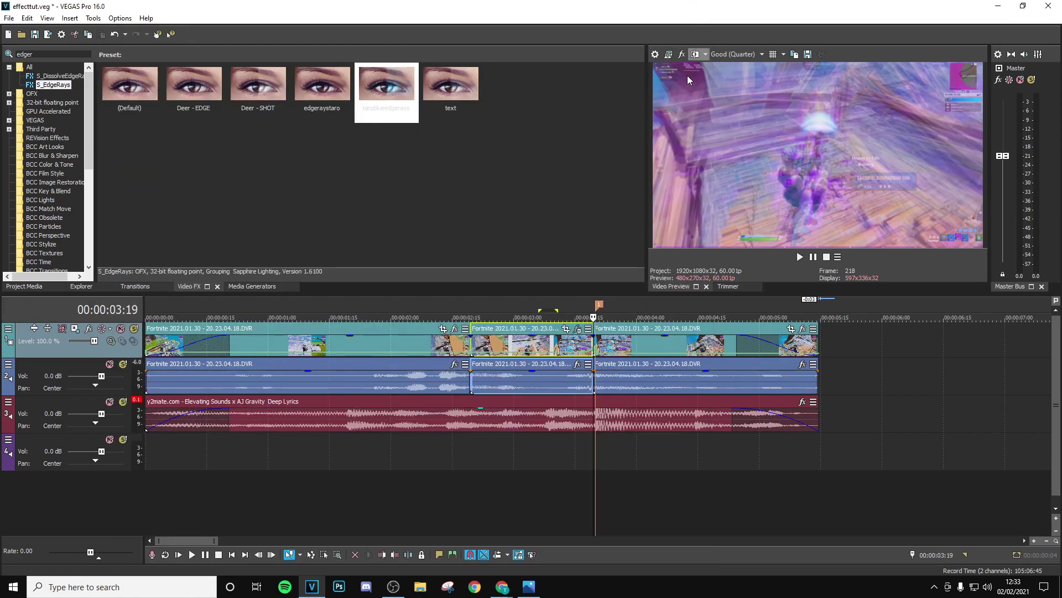
click(525, 346)
click(537, 346)
click(560, 352)
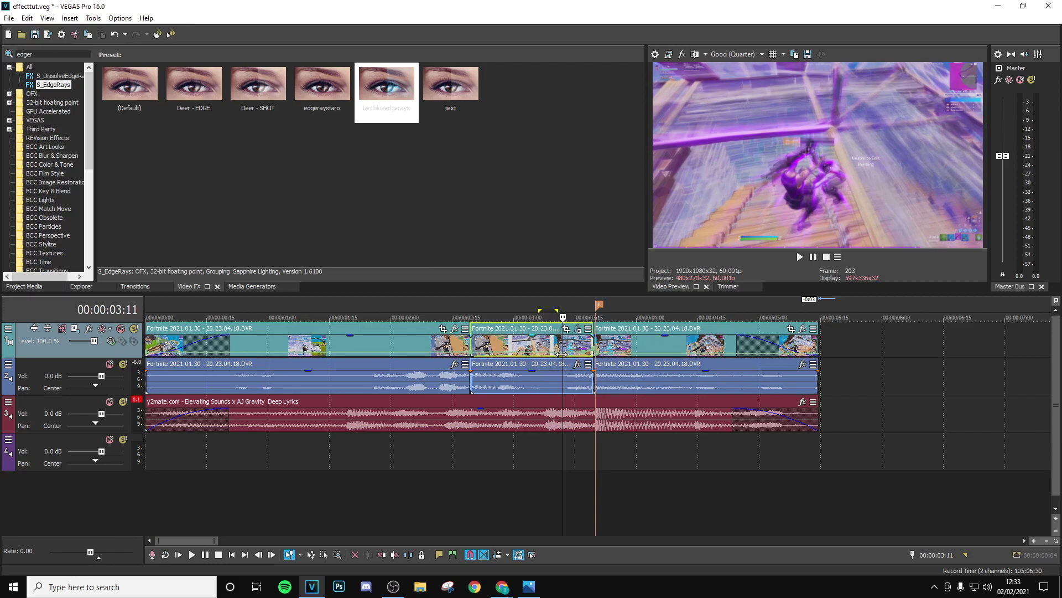
Find the S_HueSatBright effect and add it to the same short clip with the default preset
click(526, 352)
double_click(16, 53)
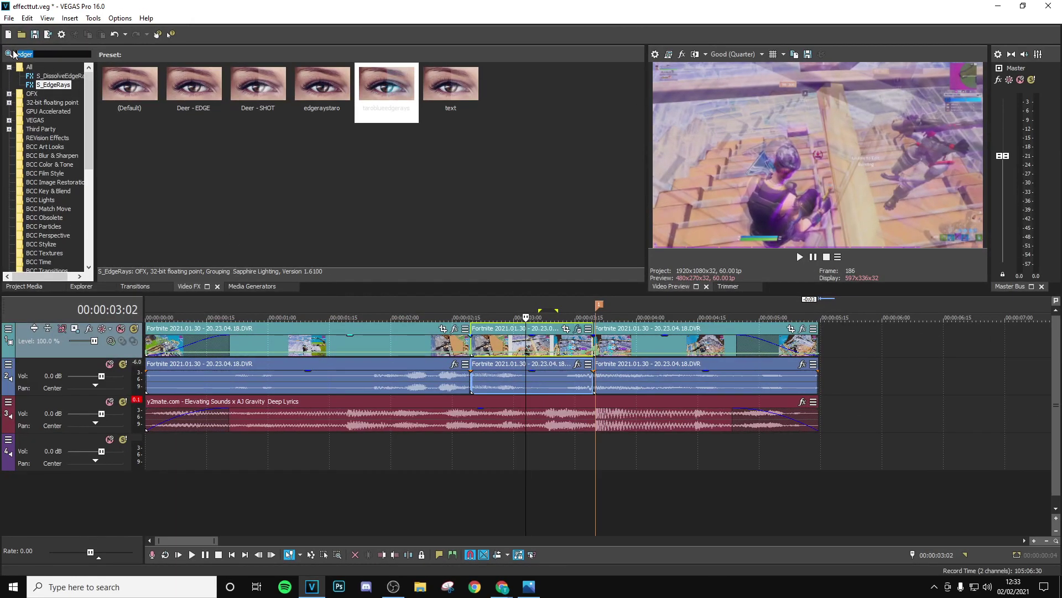
text(hue)
drag(61, 86, 529, 349)
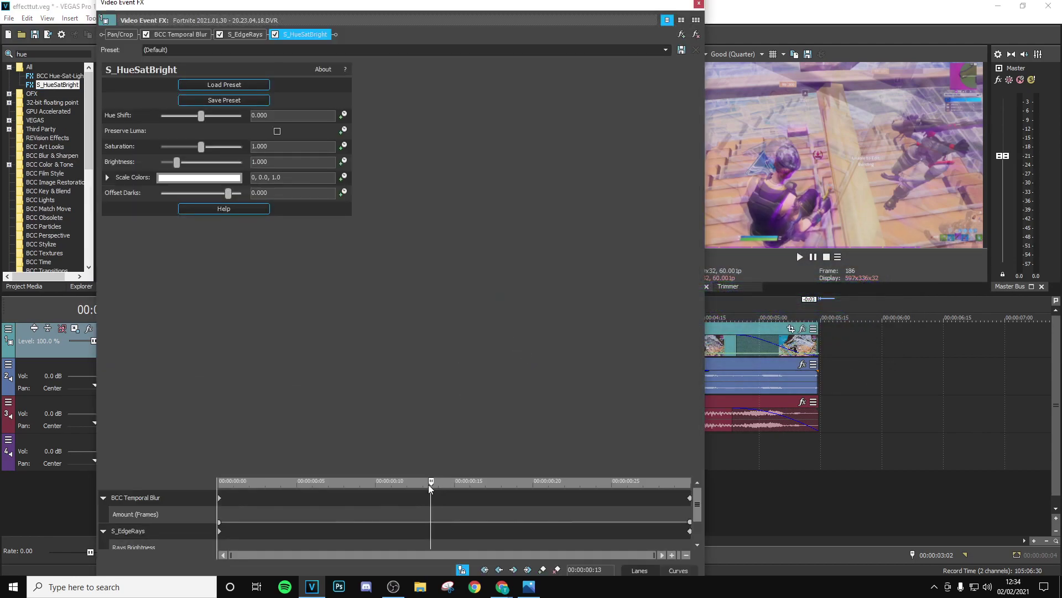
Animate the S_HueSatBright Saturation from 1 at the clip's first frame to 0 at its last frame
drag(429, 488, 218, 482)
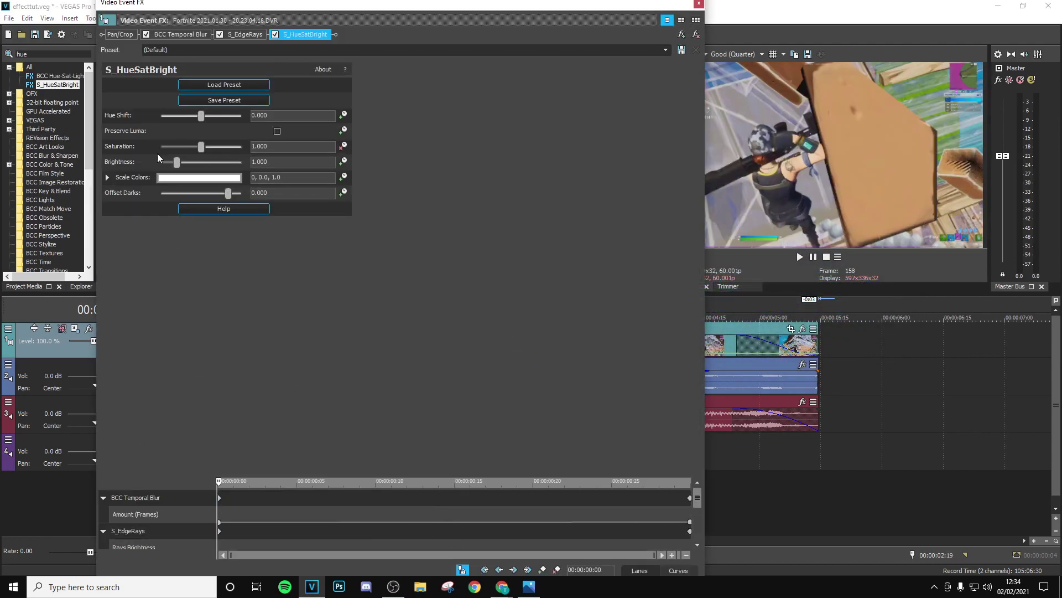
drag(220, 482, 863, 481)
drag(271, 146, 110, 123)
text(0)
key(Return)
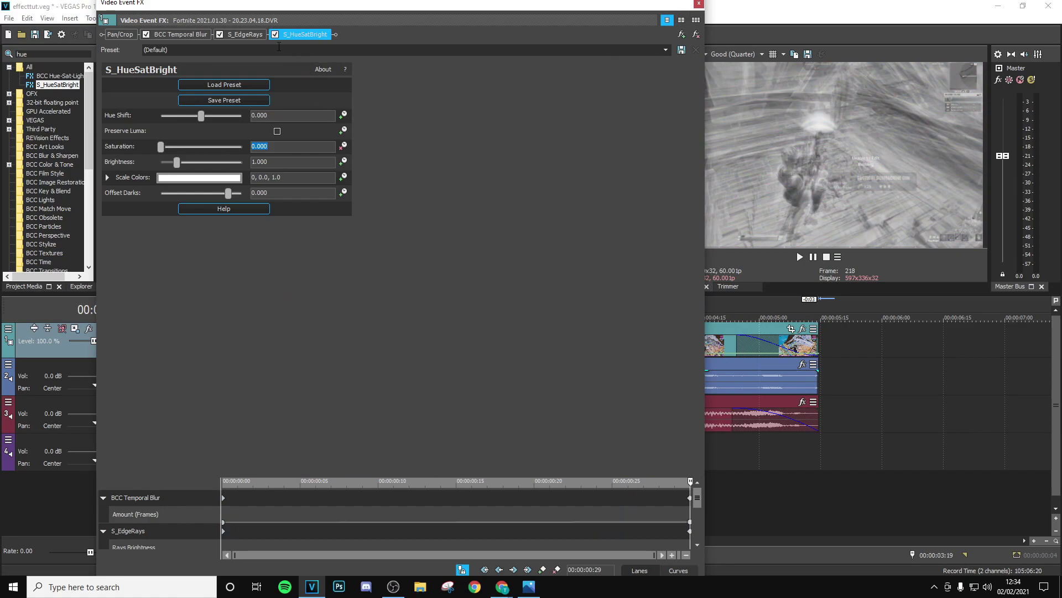
Move S_HueSatBright ahead of S_EdgeRays in the effect chain and play back the clip from near its start
click(296, 37)
drag(227, 35, 227, 36)
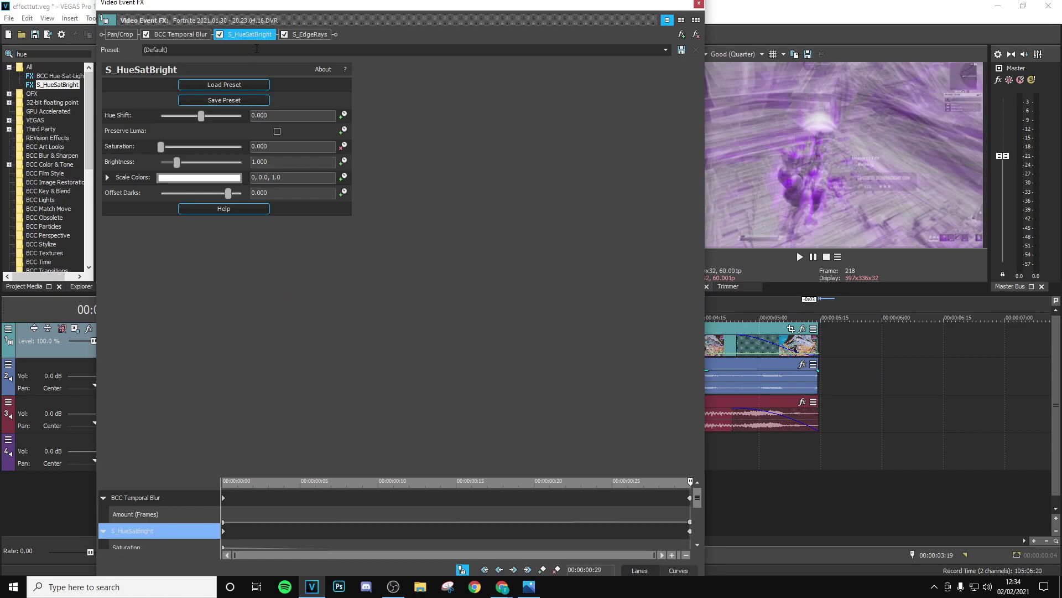
click(700, 4)
click(491, 340)
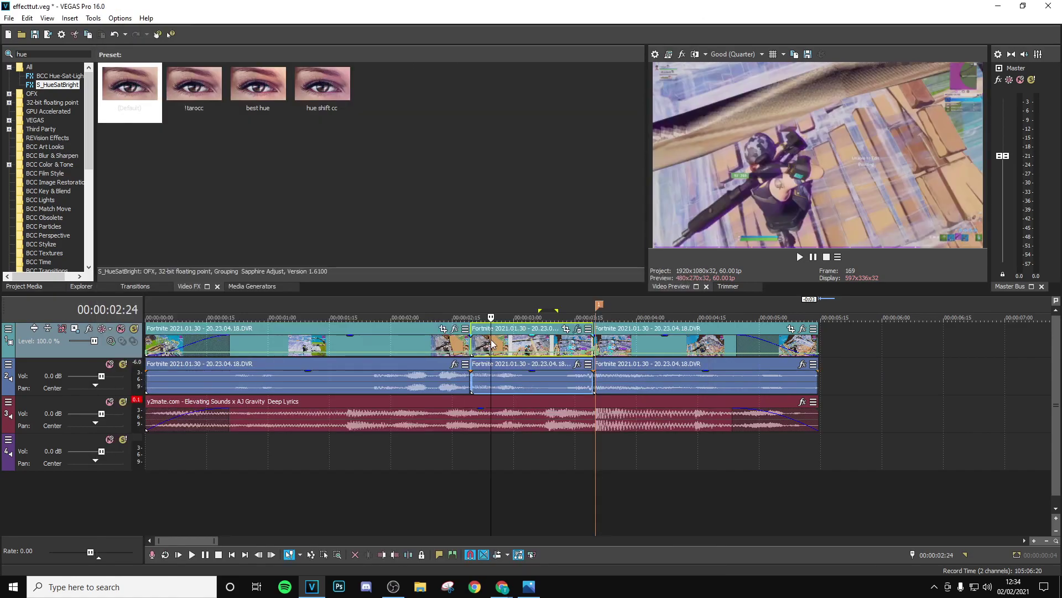
key(space)
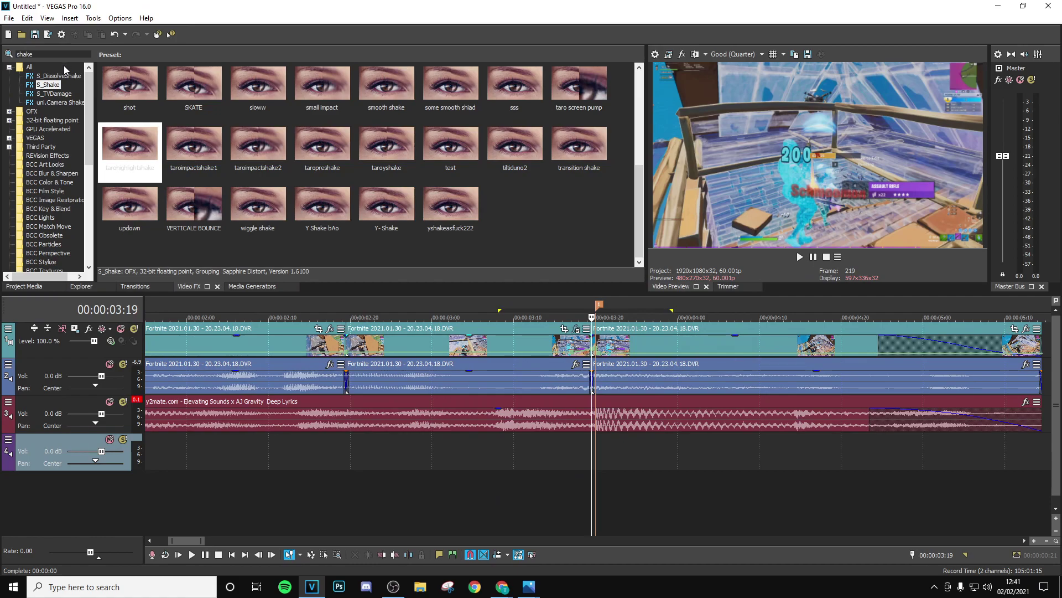
Find BCC Film Glow and apply its taro lines preset to the gameplay clip after the beat drop
drag(31, 53, 7, 52)
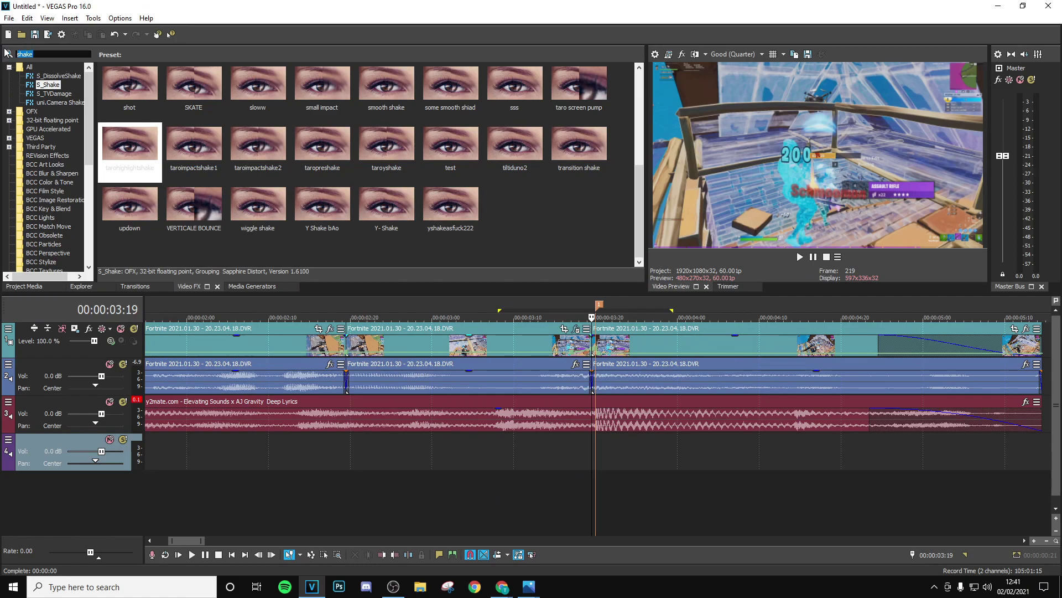
key(BackSpace)
text(film glow)
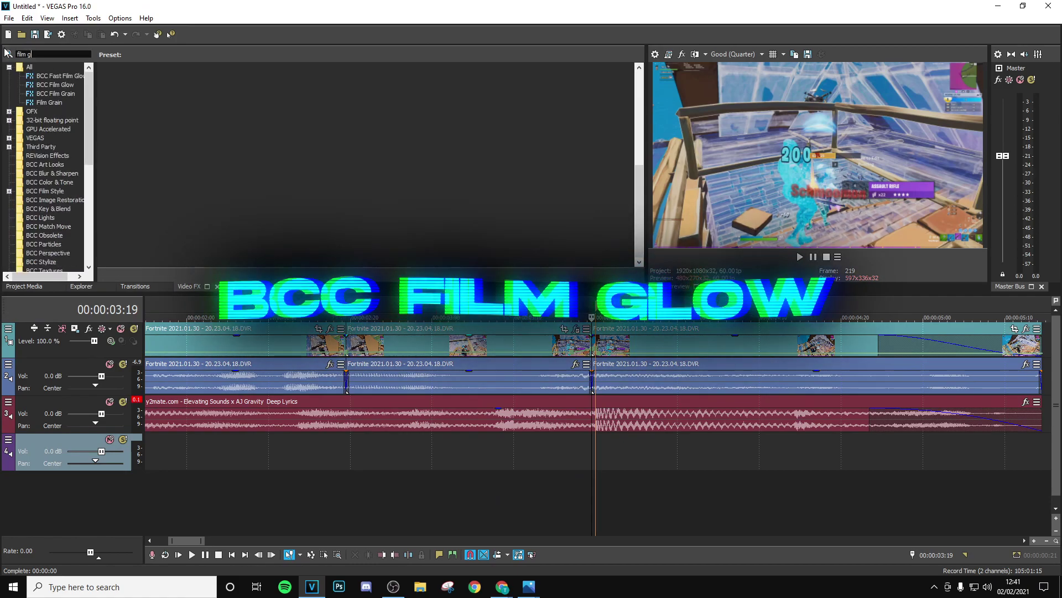
click(48, 85)
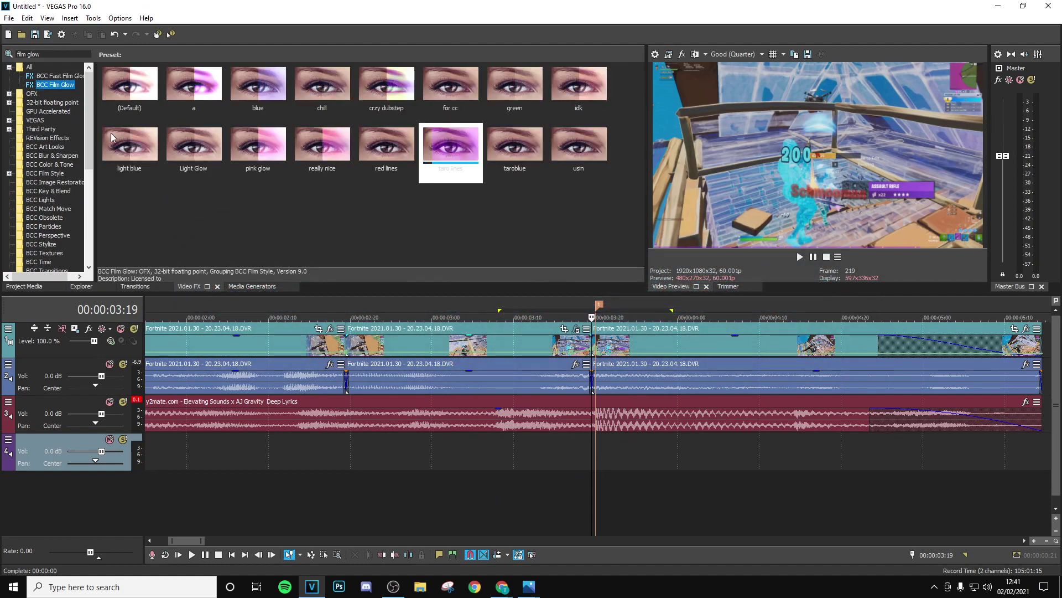
drag(451, 146, 626, 344)
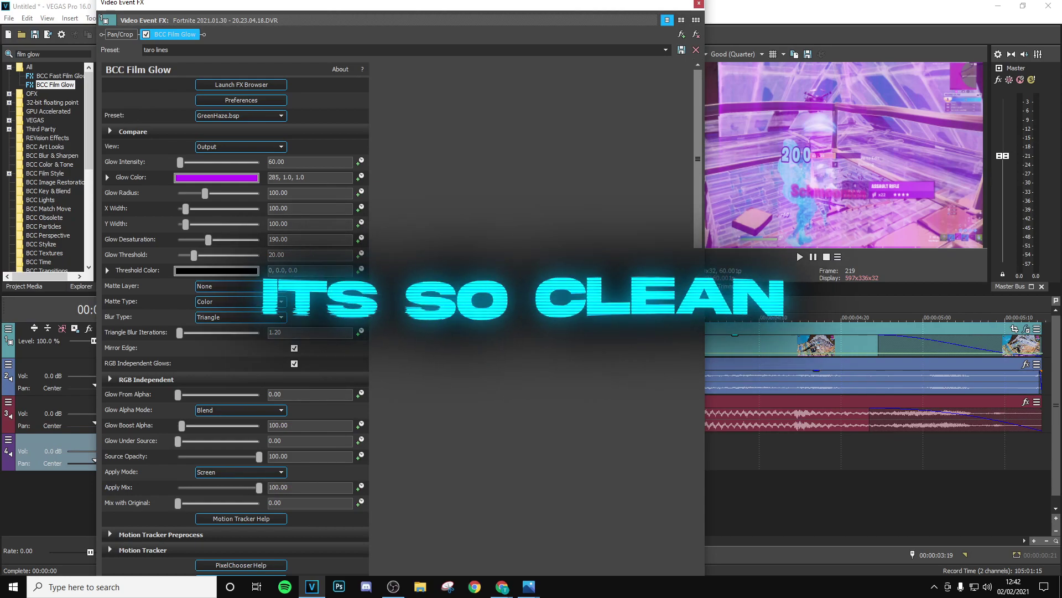
Animate the Film Glow's Glow Intensity from 60 at the clip's start down to 0 at 00:00:00:17
click(361, 162)
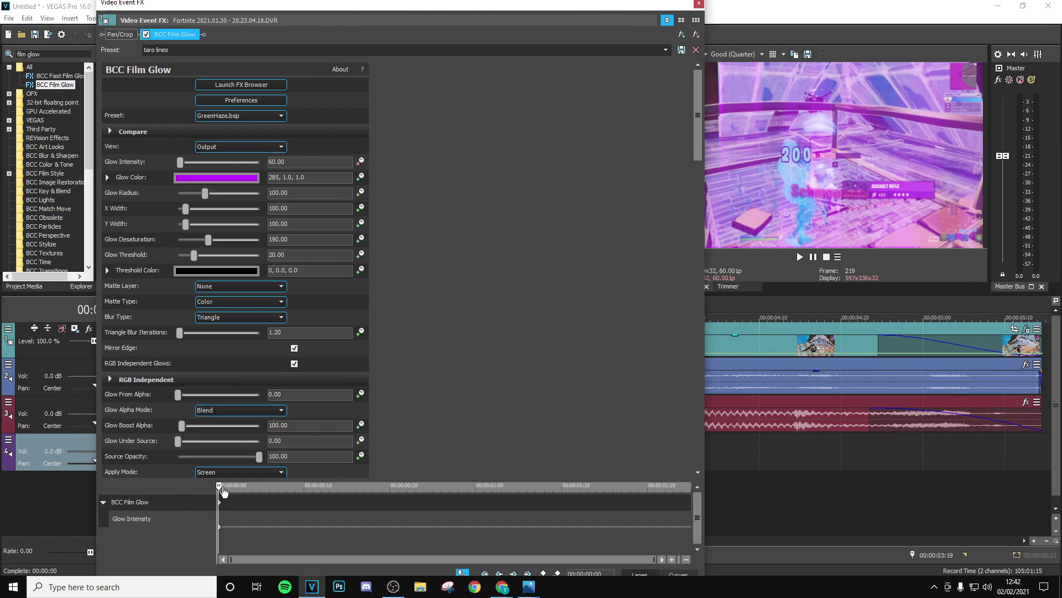
drag(218, 487, 373, 500)
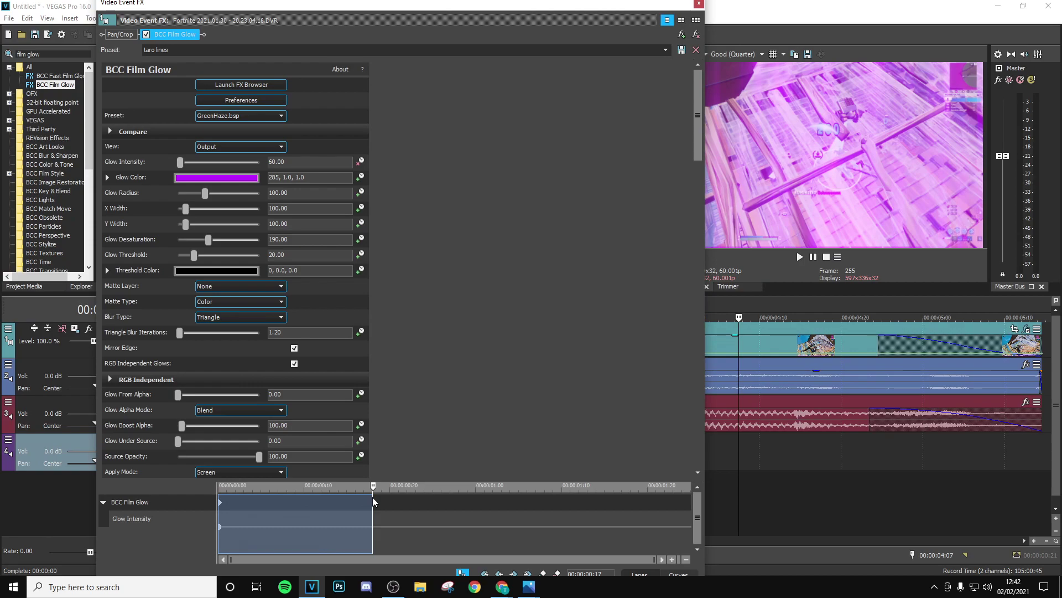
drag(373, 497, 373, 497)
drag(181, 162, 144, 164)
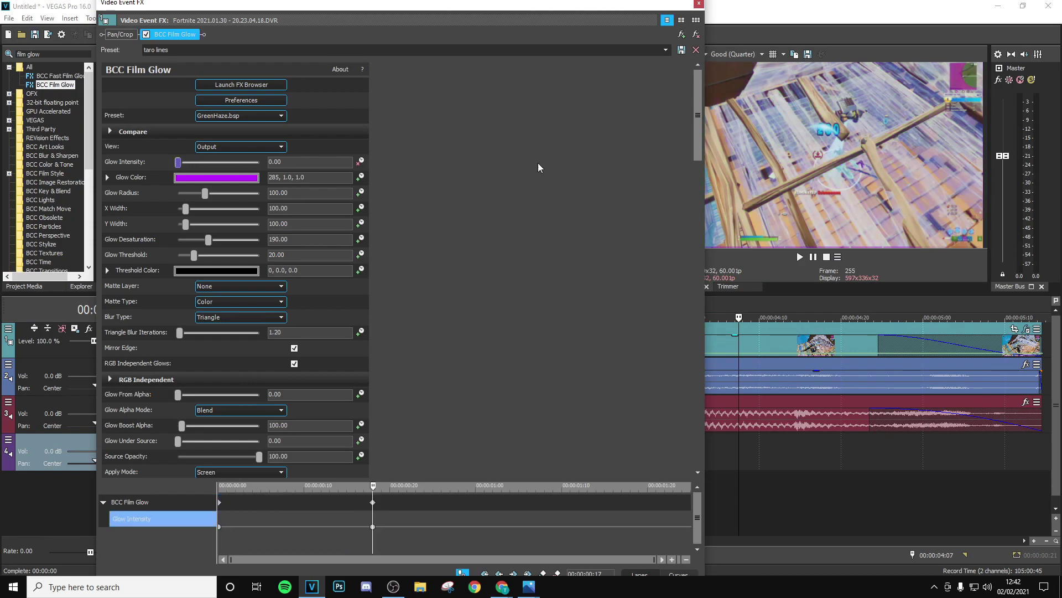
click(699, 3)
Find the S_Shake effect and apply its taroyshake preset to the clip after the beat drop
click(596, 345)
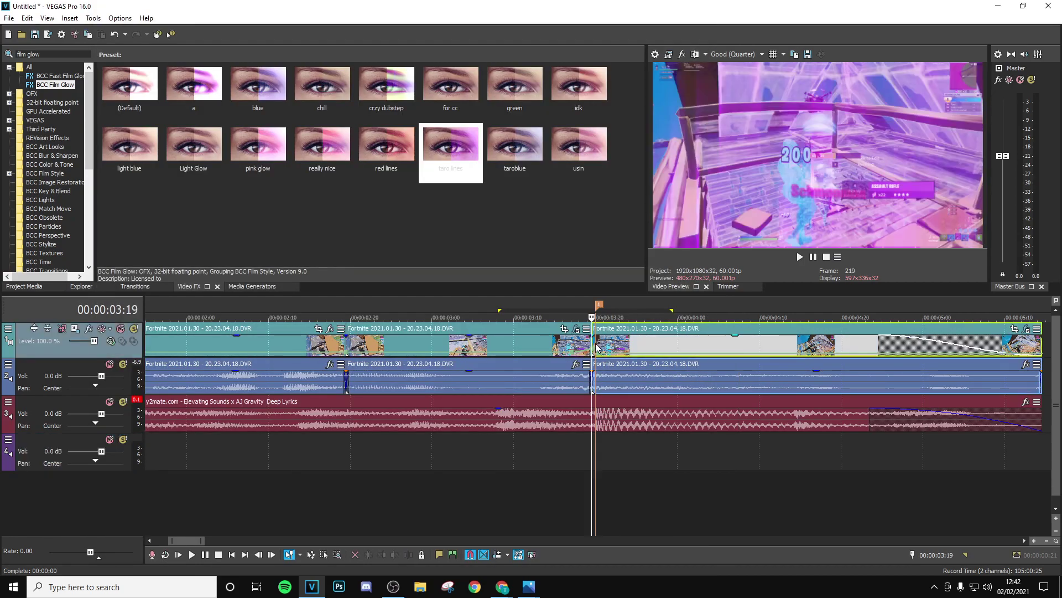
drag(44, 54, 9, 53)
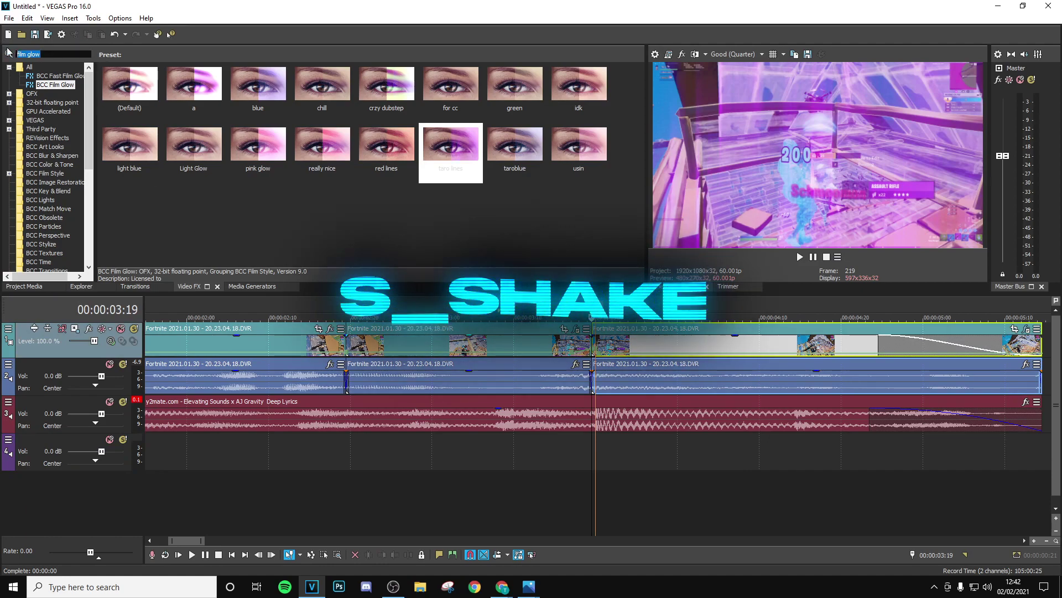
text(shake)
click(55, 85)
scroll(396, 174, down, 5)
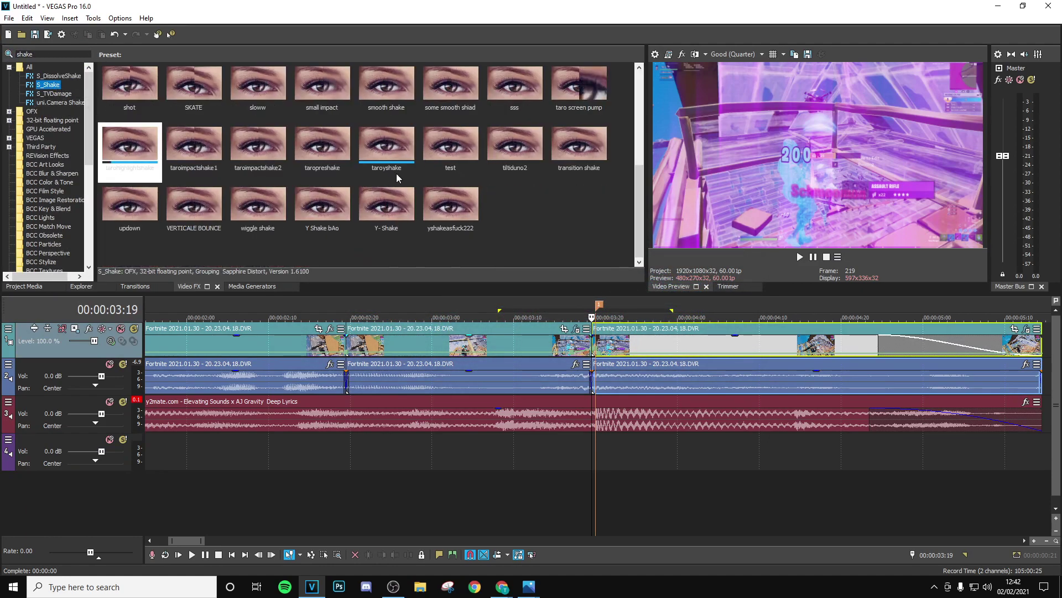
drag(399, 149, 611, 328)
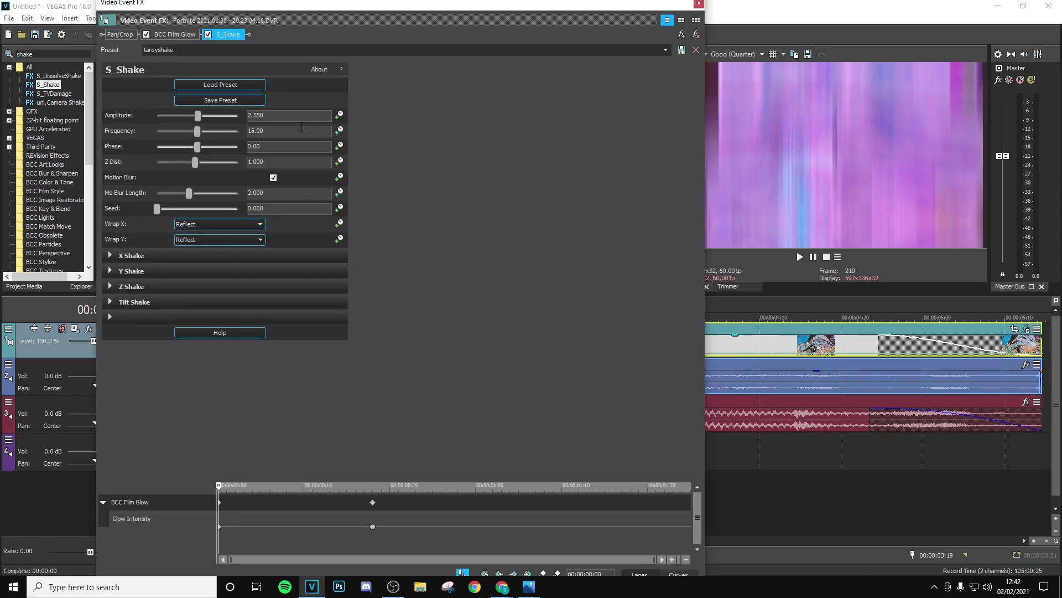
Expand the X, Y, Z and Tilt Shake groups of S_Shake and review the preset's parameter values
click(110, 256)
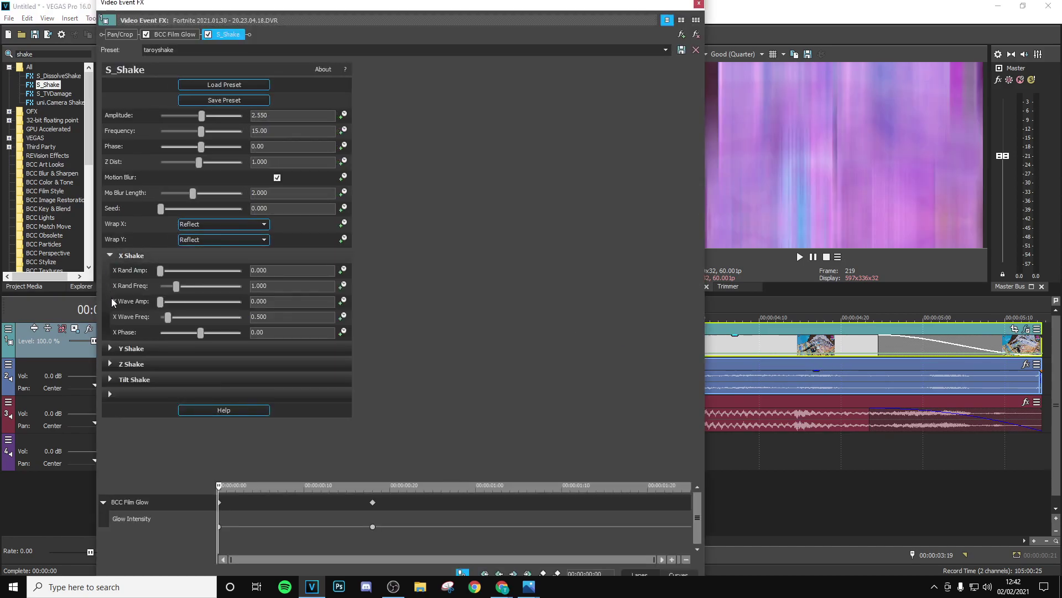
click(110, 348)
click(110, 441)
scroll(127, 453, down, 3)
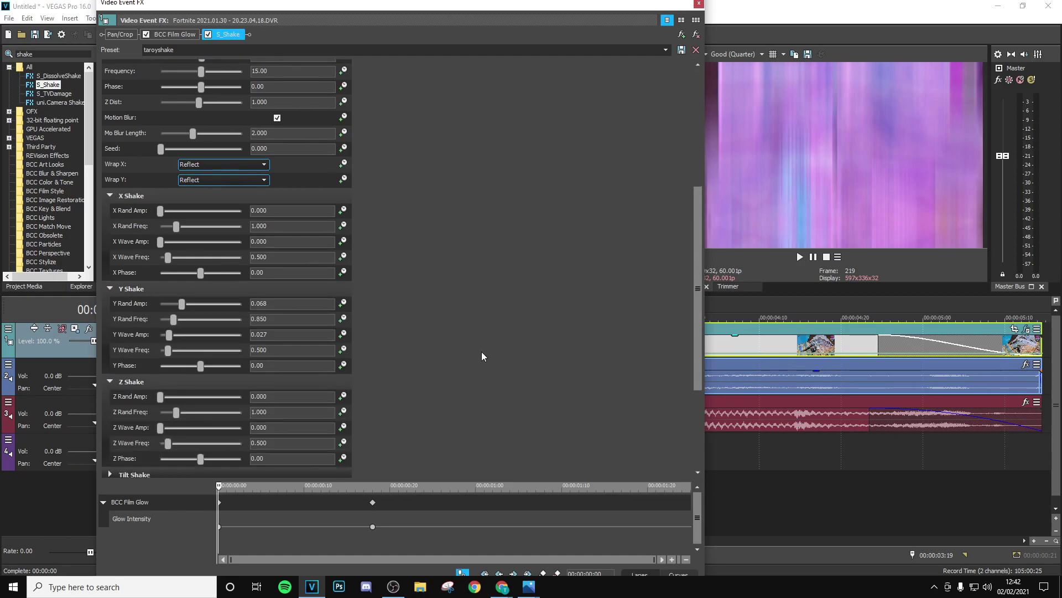
click(109, 454)
scroll(512, 284, down, 4)
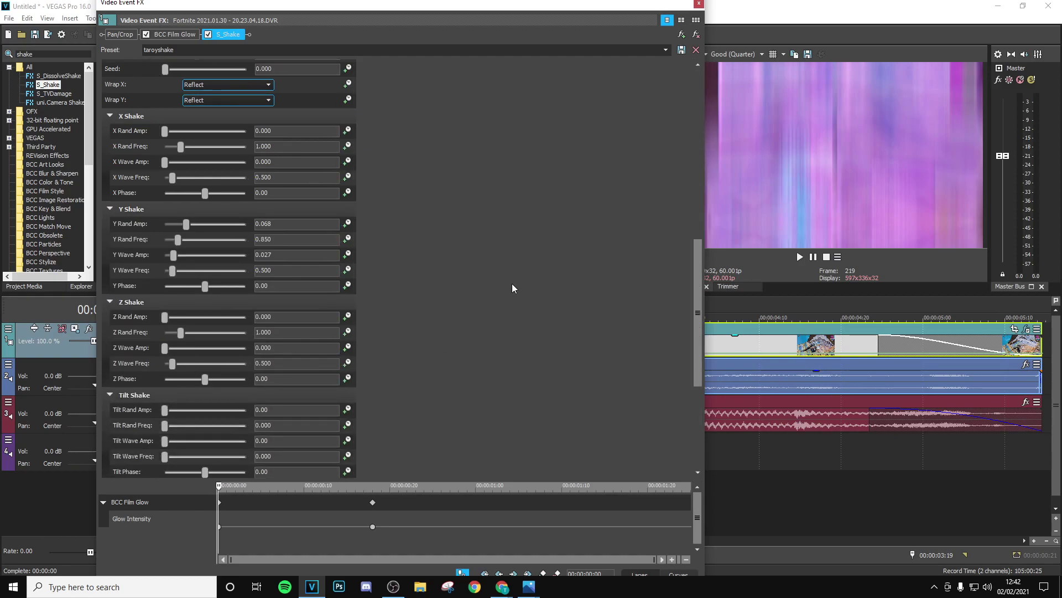
scroll(512, 283, up, 7)
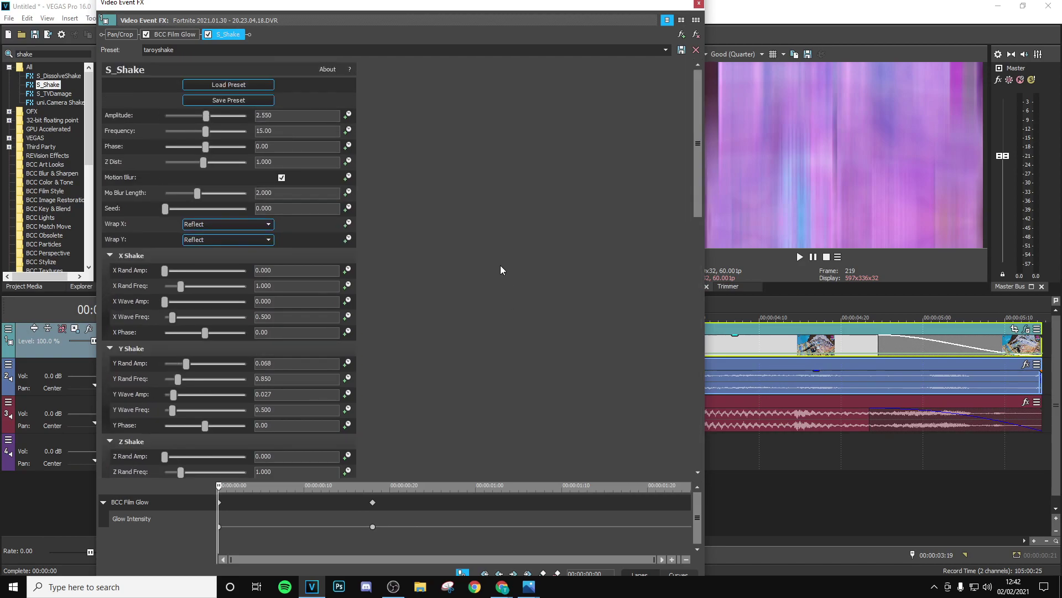
Animate the S_Shake Amplitude from 2.550 at the clip's start down to 0 at 00:00:00:03
click(348, 115)
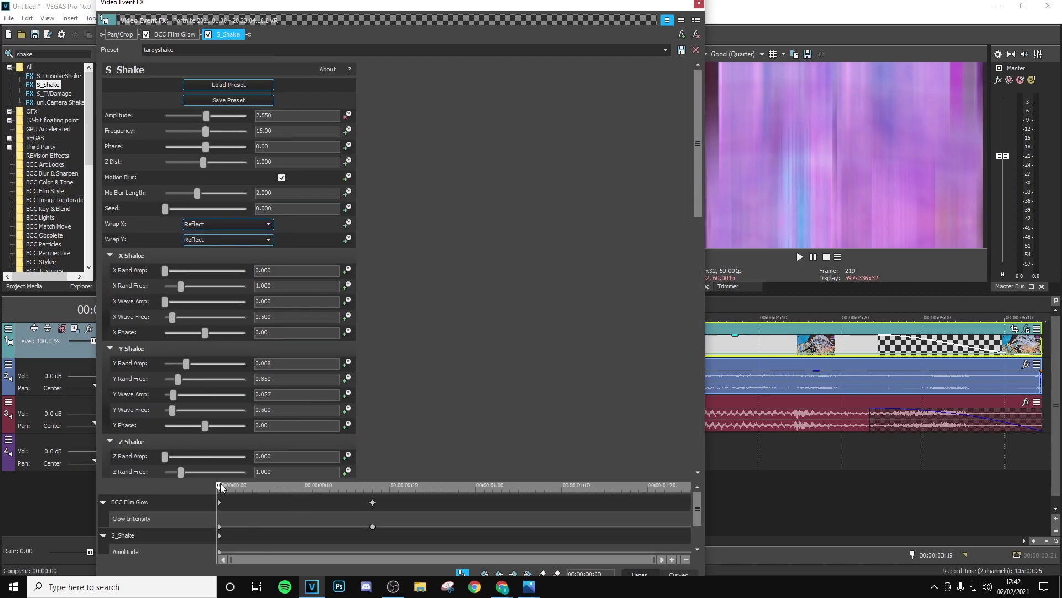
key(Right)
key(Right)
key(Right)
key(Right)
key(Right)
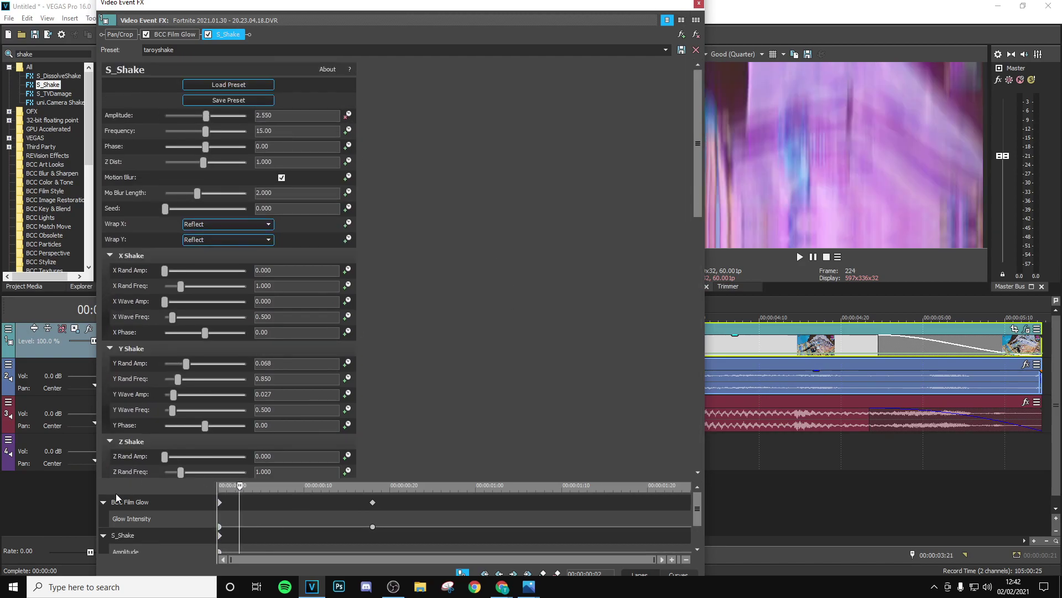
double_click(283, 114)
text(0)
key(Return)
key(space)
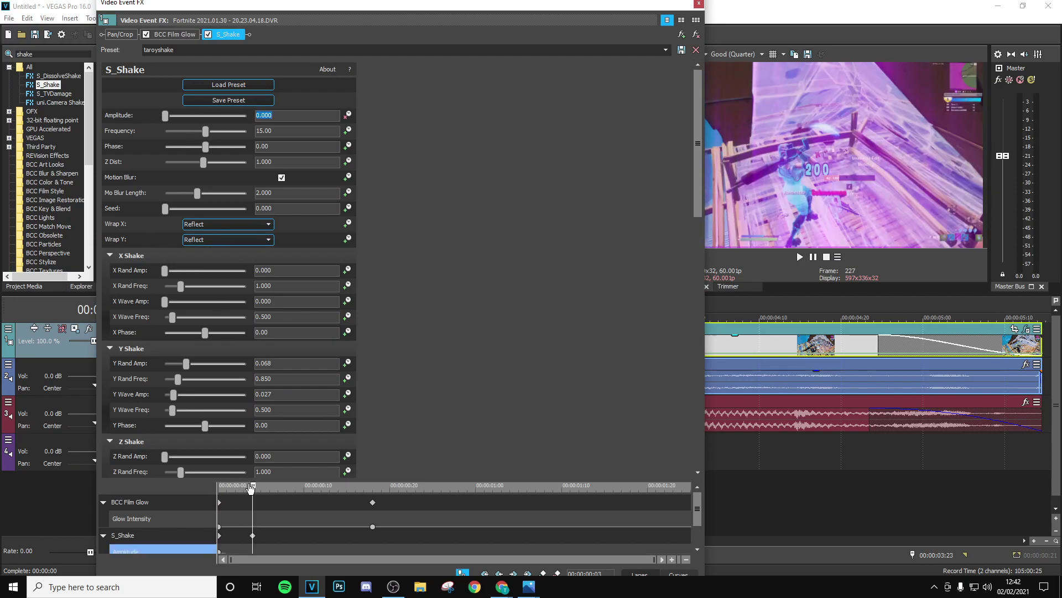
Add an S_Shake Amplitude keyframe of 2 at 00:00:00:02 and close the effect settings
key(Right)
key(Right)
key(Right)
key(Right)
key(Right)
key(Right)
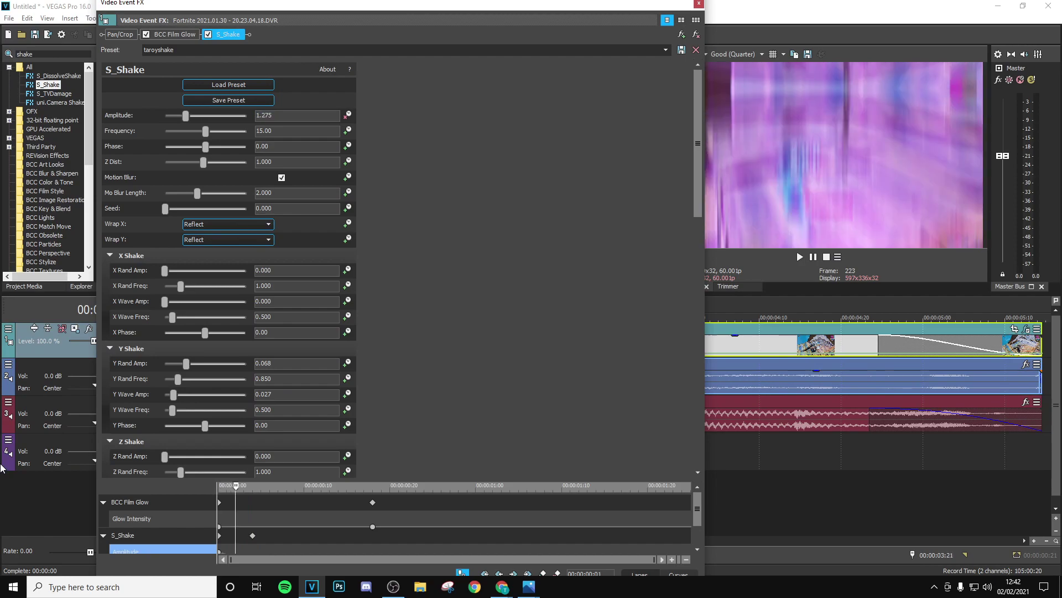
double_click(287, 117)
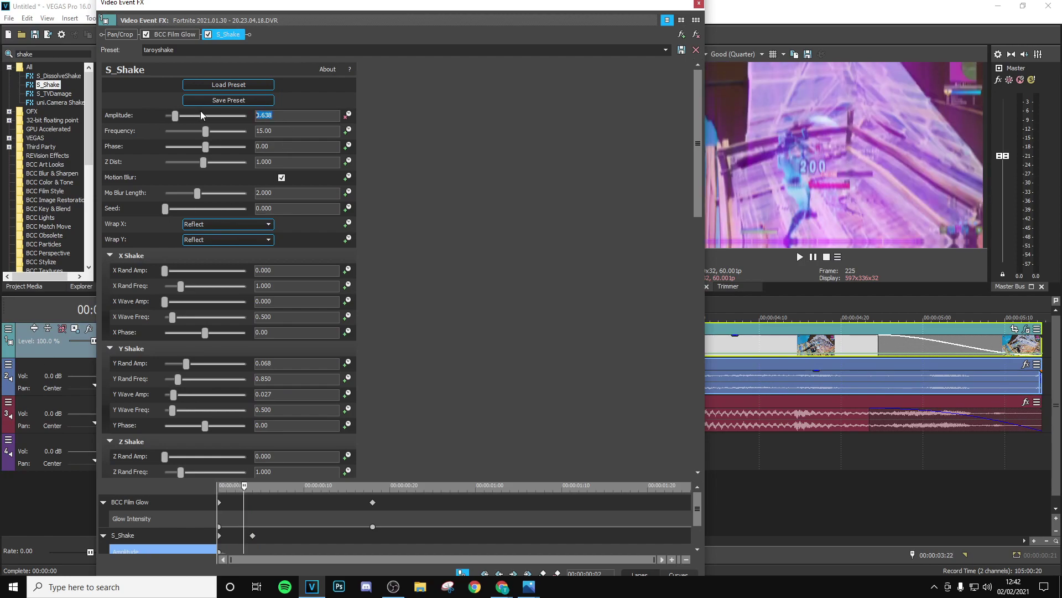
text(2)
key(Return)
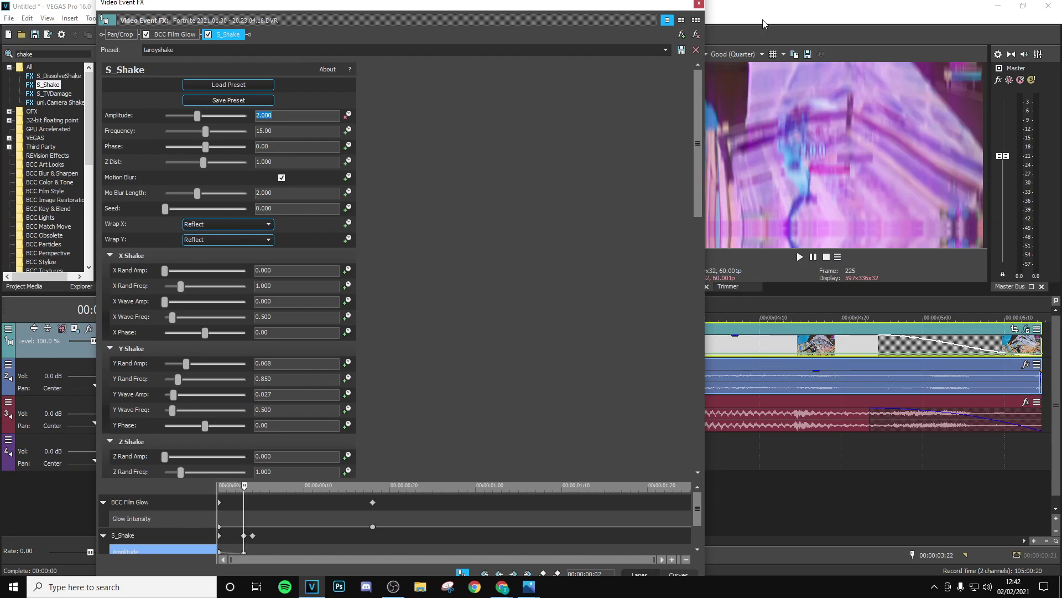
click(698, 4)
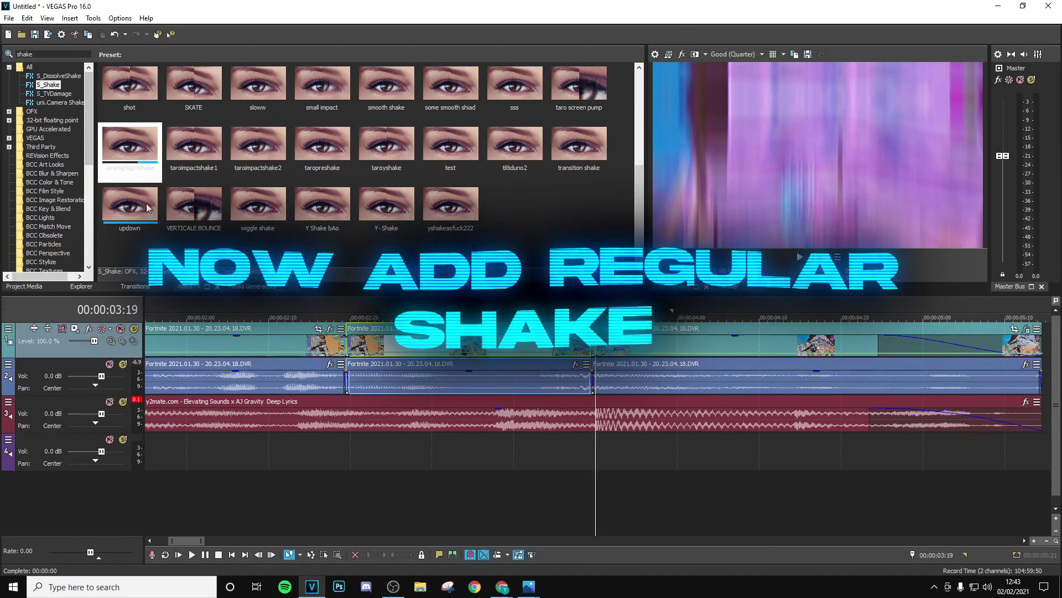
Apply the S_Shake tarohighlightshake preset to the clip after the beat drop and review its X, Y, Z and Tilt Shake settings
drag(129, 154, 641, 339)
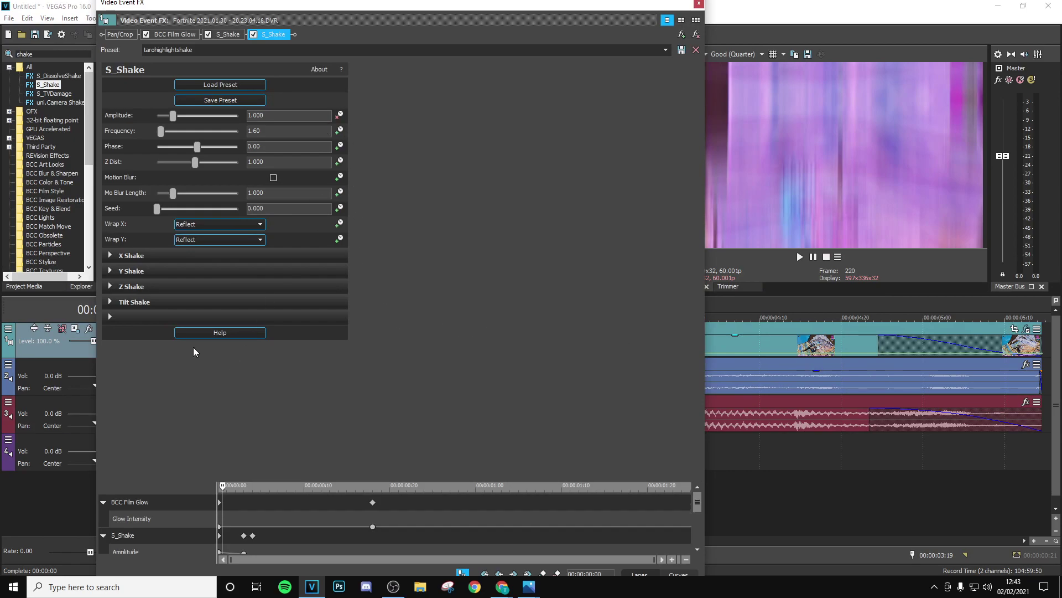
click(110, 255)
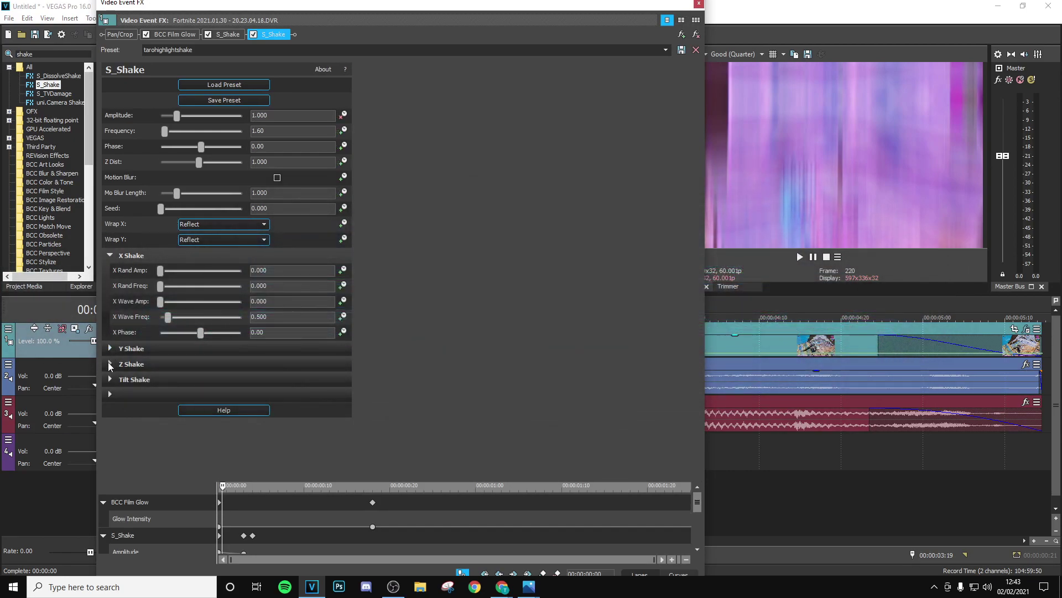
click(109, 348)
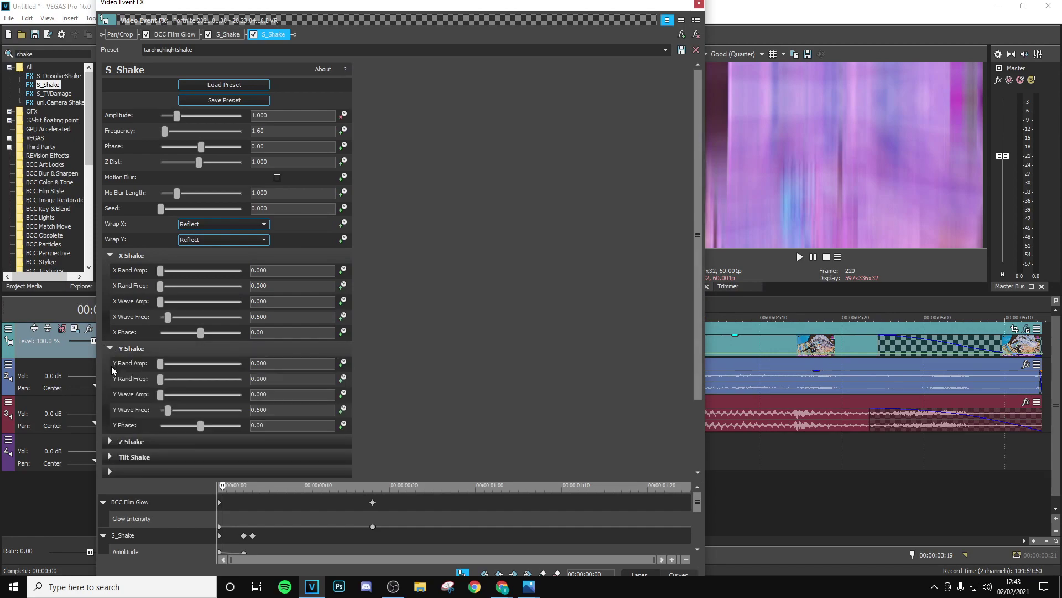
click(111, 441)
scroll(111, 443, down, 3)
click(109, 456)
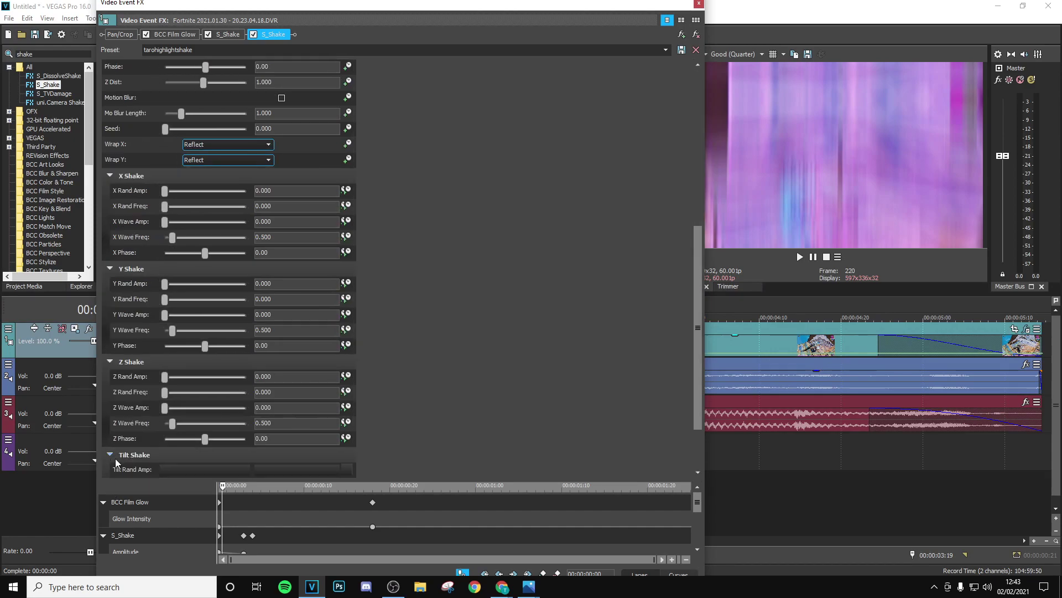
scroll(558, 328, down, 3)
scroll(545, 331, up, 6)
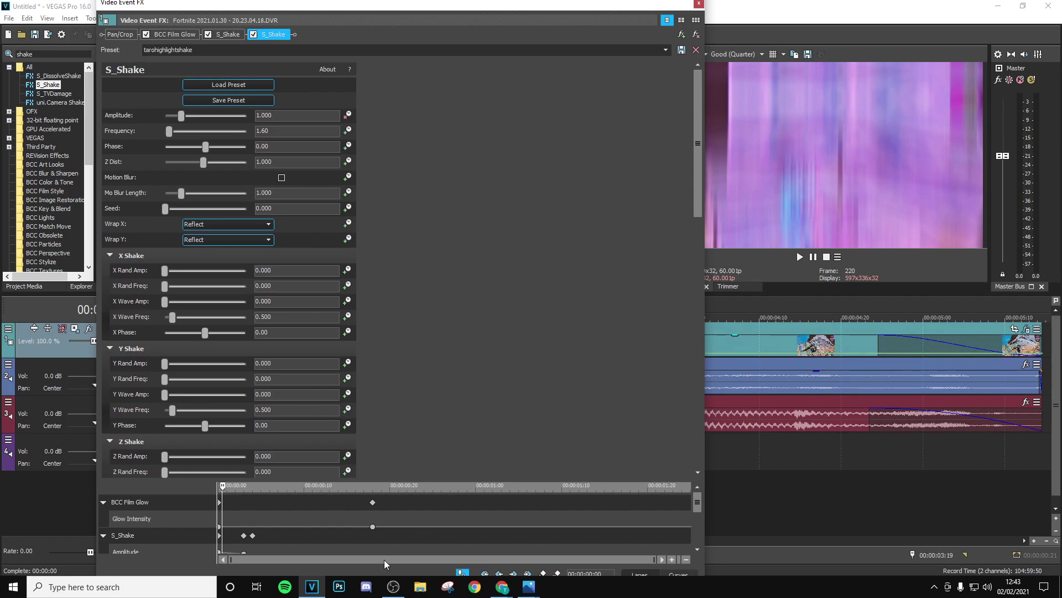
Set the second S_Shake's Amplitude to 0 at 00:00:00:21 and close the effect settings
drag(225, 486, 410, 517)
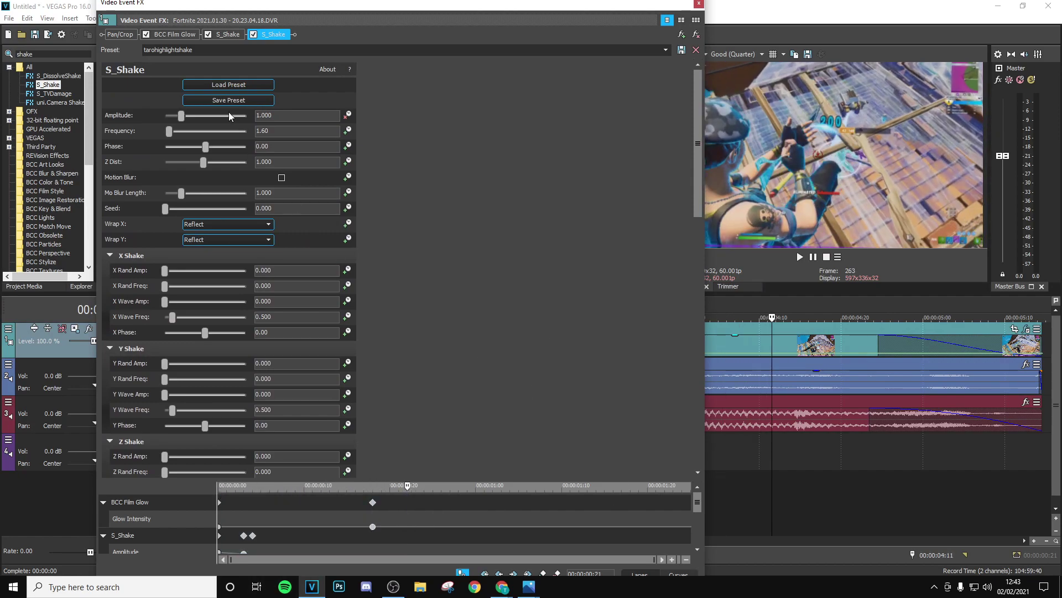
drag(181, 115, 51, 99)
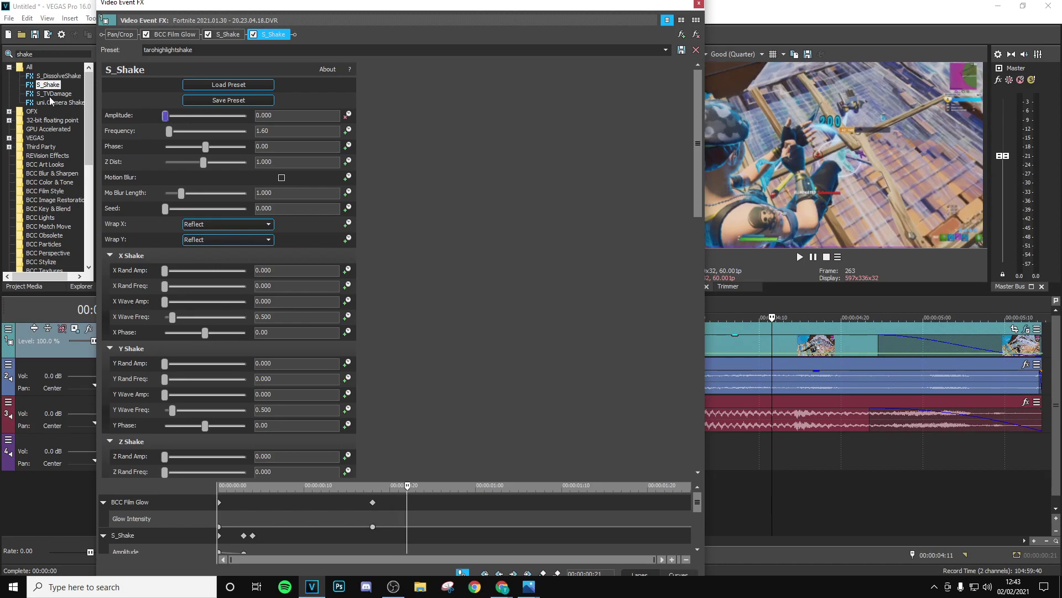
click(698, 4)
Scrub and play the timeline around the beat drop to preview the combined shake effects
click(587, 455)
drag(586, 455, 699, 449)
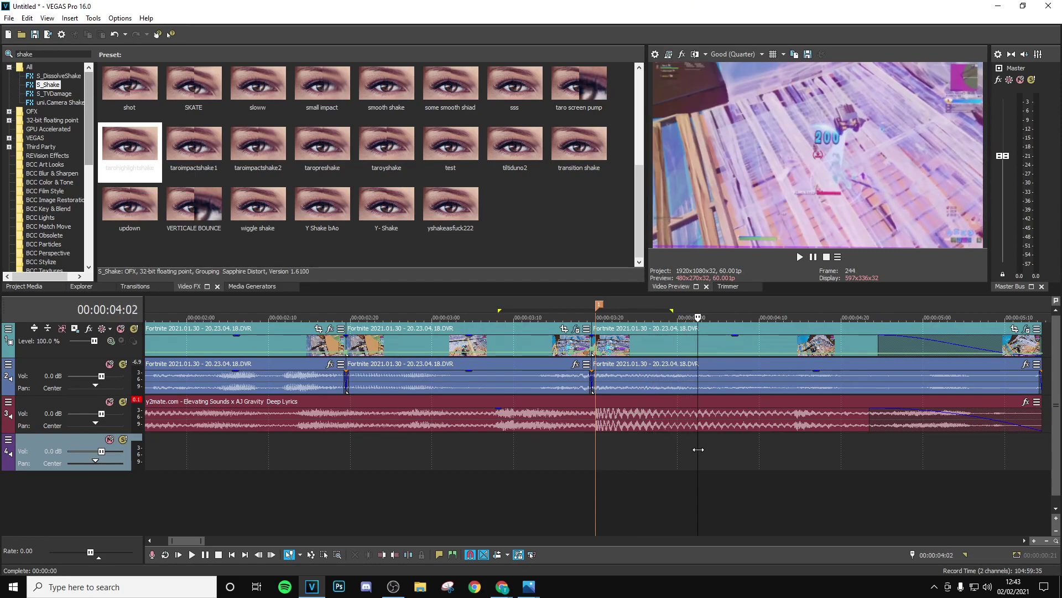
key(space)
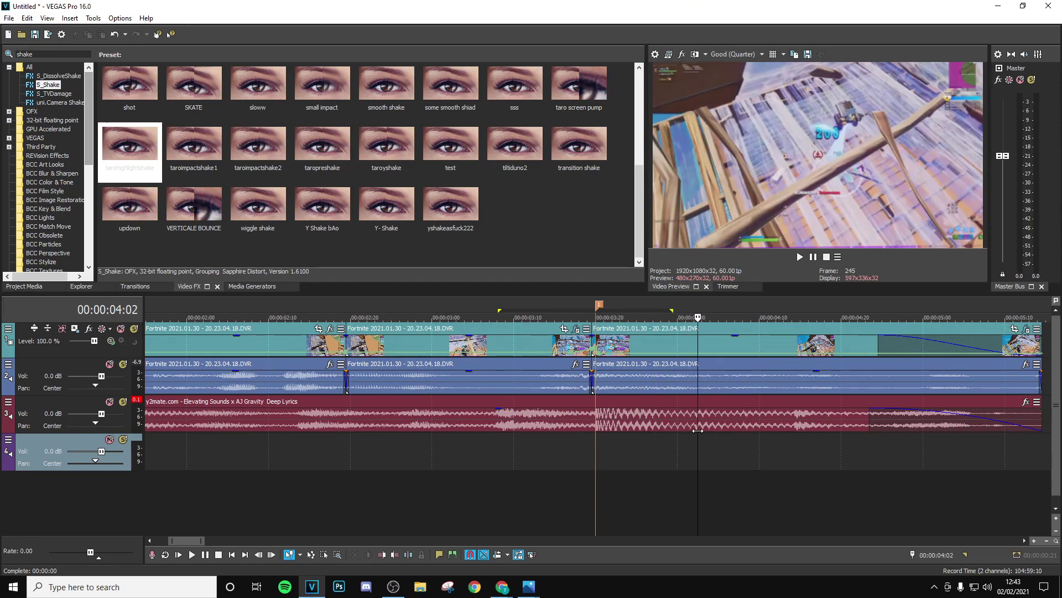
click(645, 431)
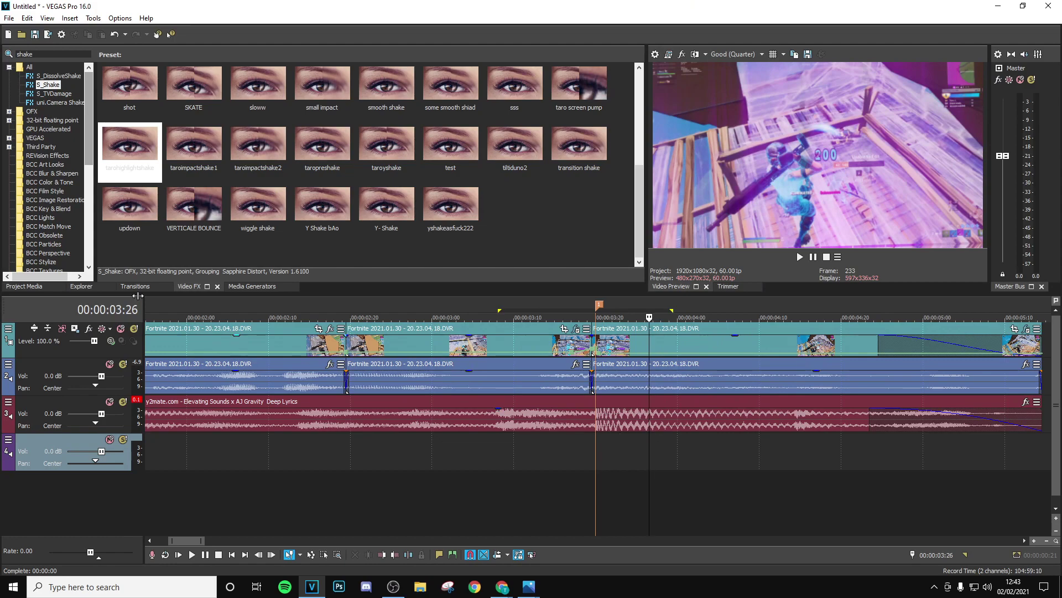
Find the S_Flicker effect and apply its taroflicker preset to the clip after the beat drop
click(49, 55)
text(flicker)
click(42, 103)
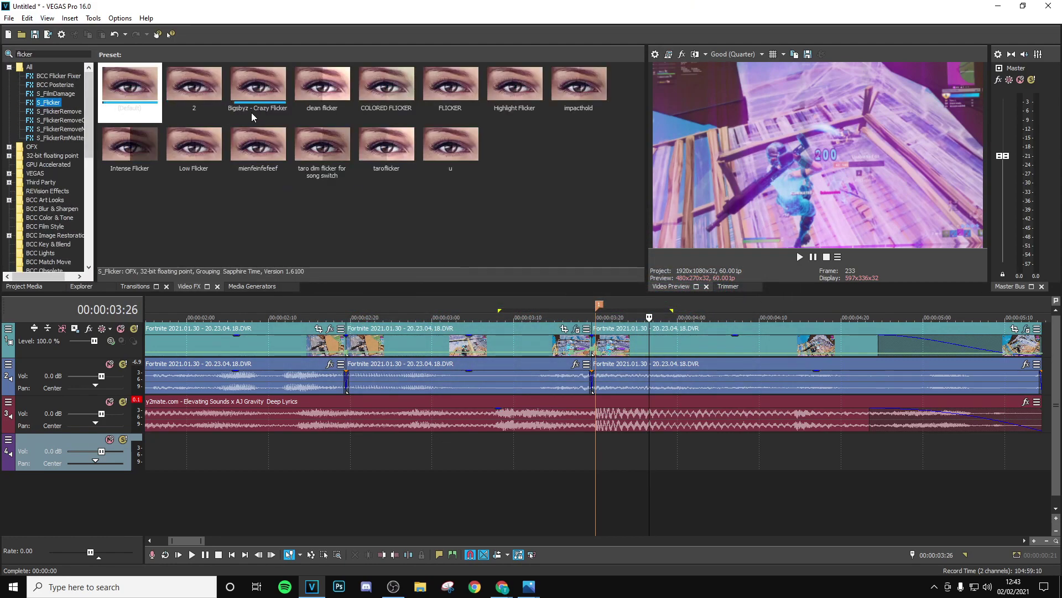
drag(387, 145, 623, 357)
Animate the S_Flicker Amplitude from 0.200 at the clip's start down to 0 at its end, then close the effect settings
drag(278, 487, 219, 487)
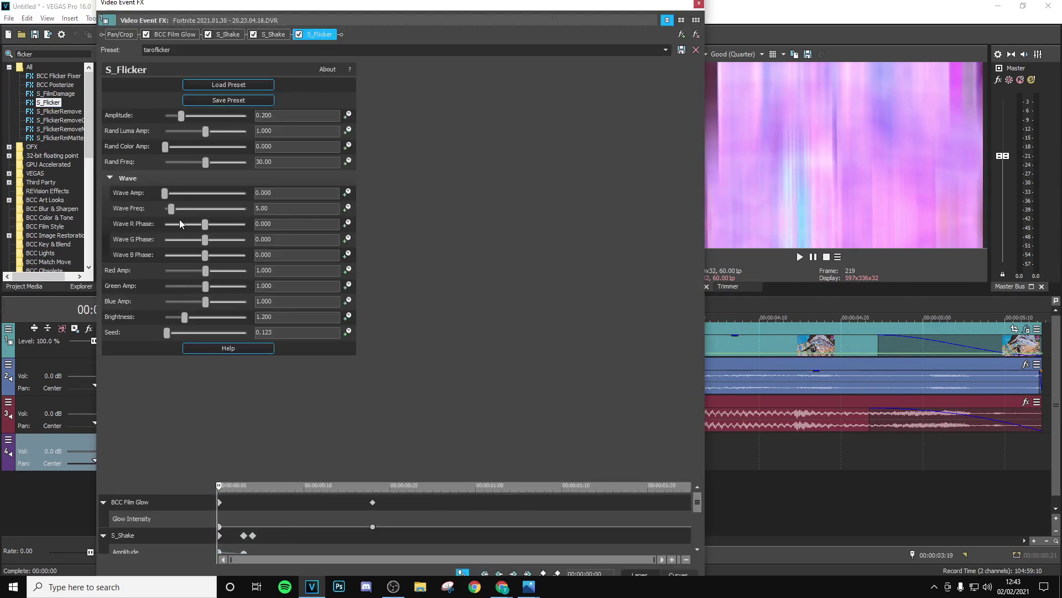
click(349, 116)
drag(219, 490, 691, 487)
drag(181, 116, 165, 116)
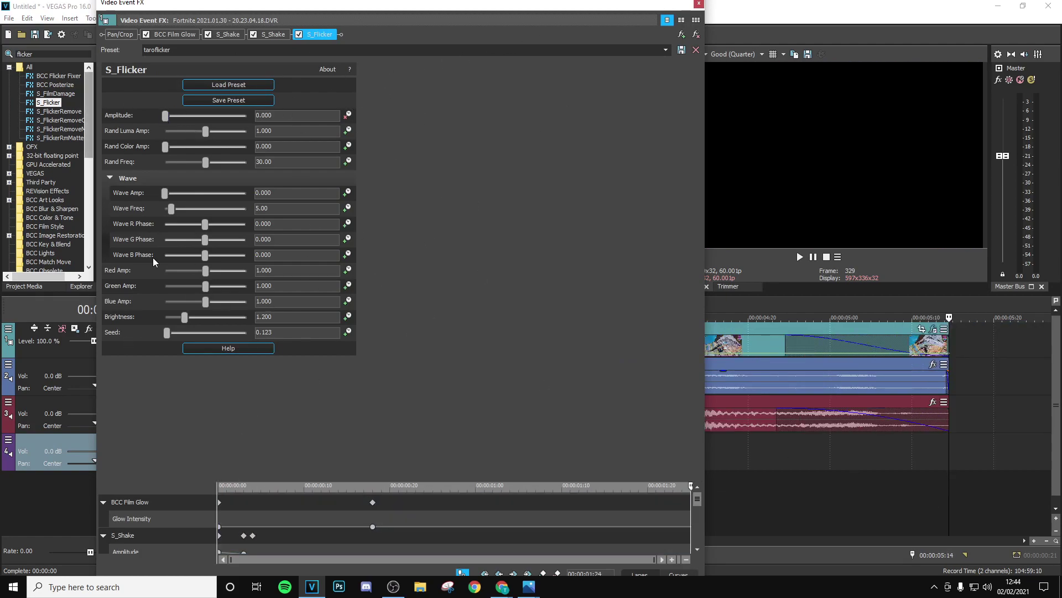
click(696, 6)
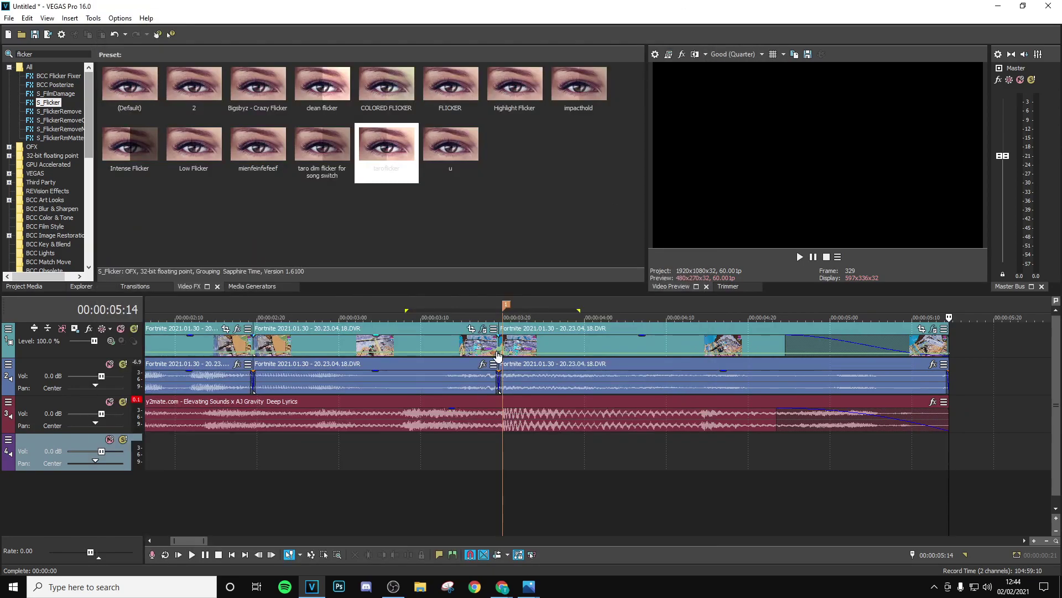
Find S_DistortRGB and apply its tarodrgbonkill preset to the clip after the beat drop
click(499, 340)
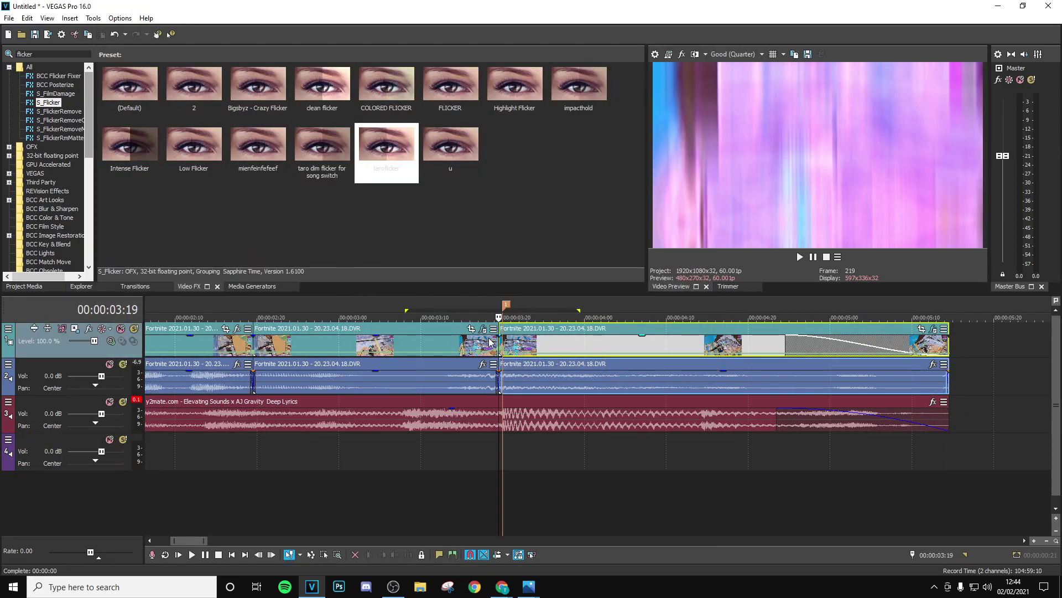
double_click(46, 54)
text(di)
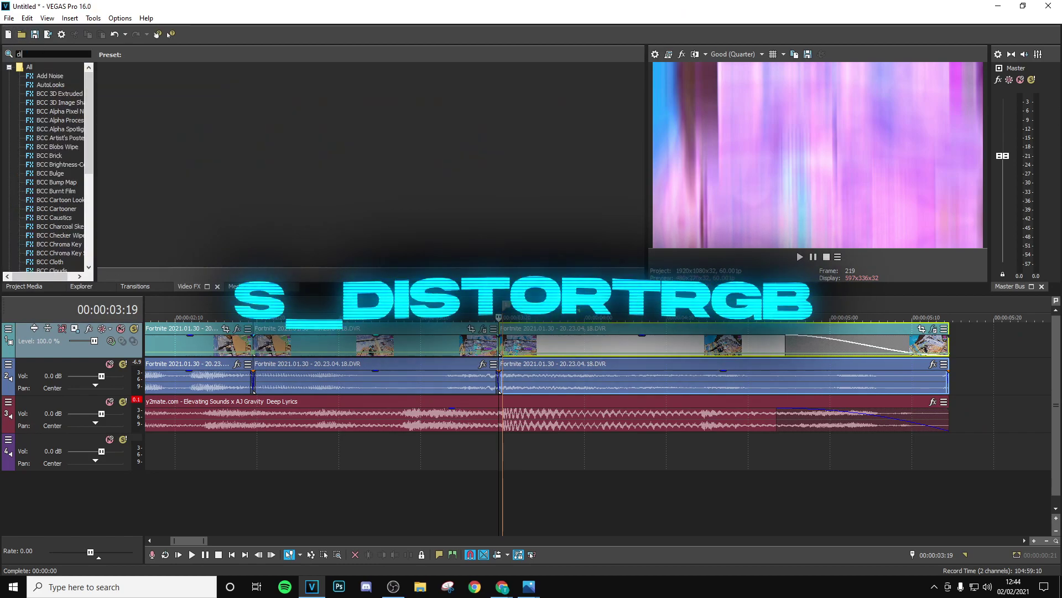
text(stort)
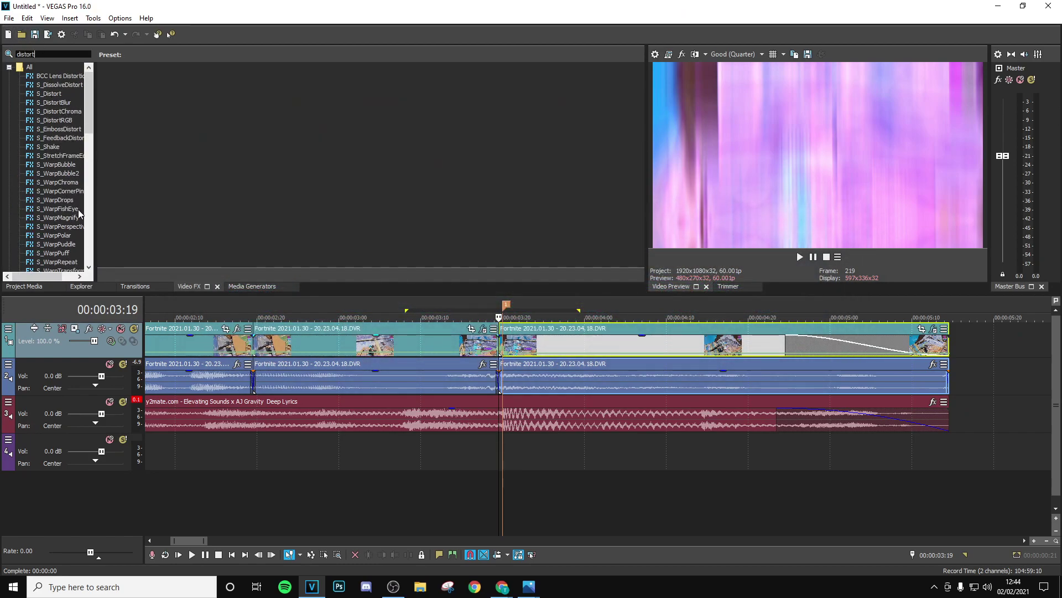
click(64, 121)
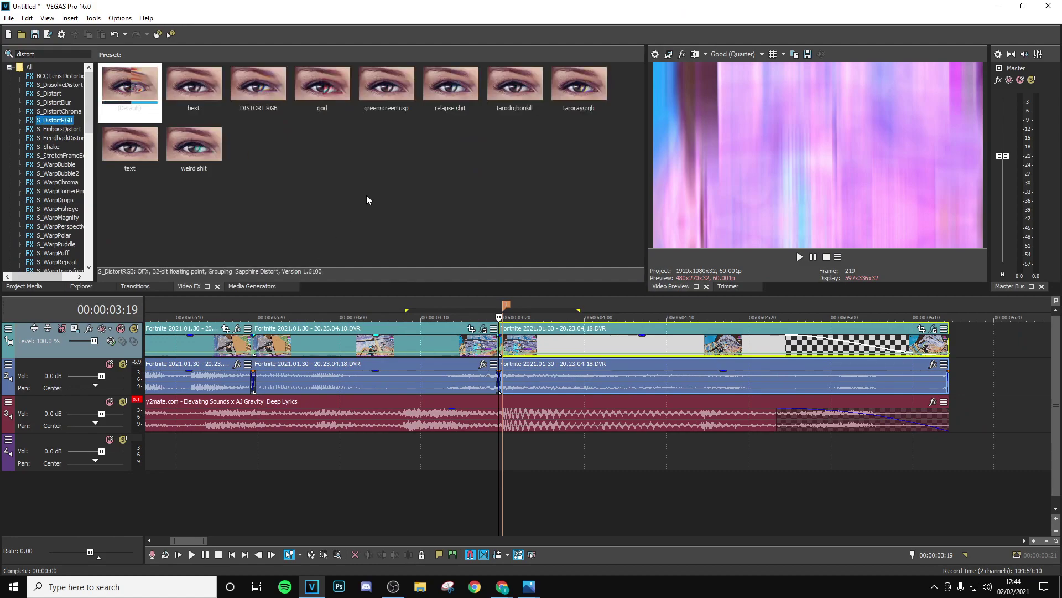
click(513, 90)
drag(663, 358, 591, 338)
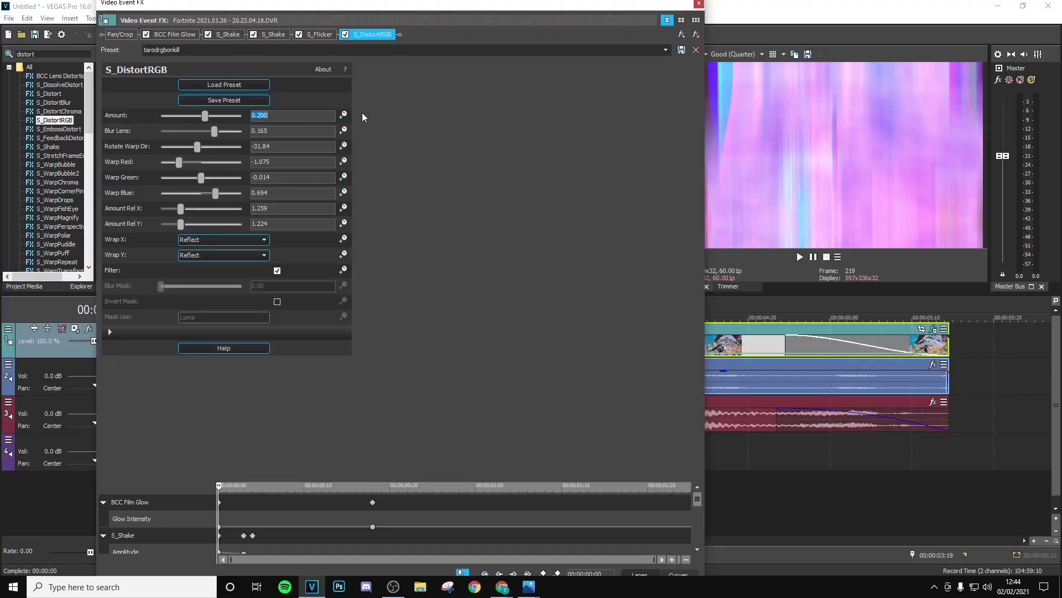
Animate the S_DistortRGB Amount from 0.200 at the clip's start to 0 at 00:00:00:03, and place the playhead before the beat drop
click(184, 482)
drag(219, 487, 252, 500)
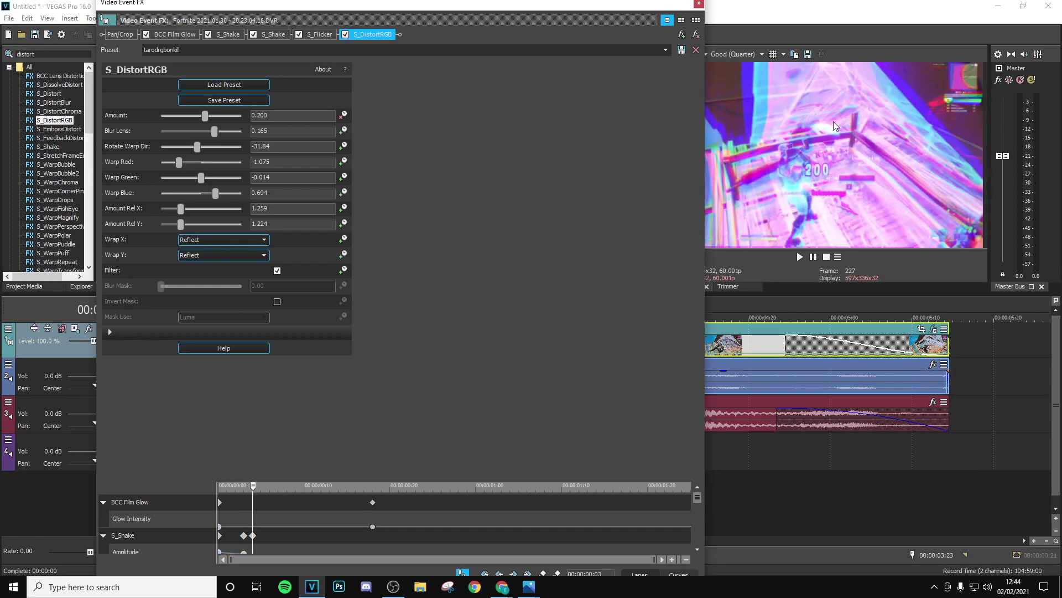
click(200, 118)
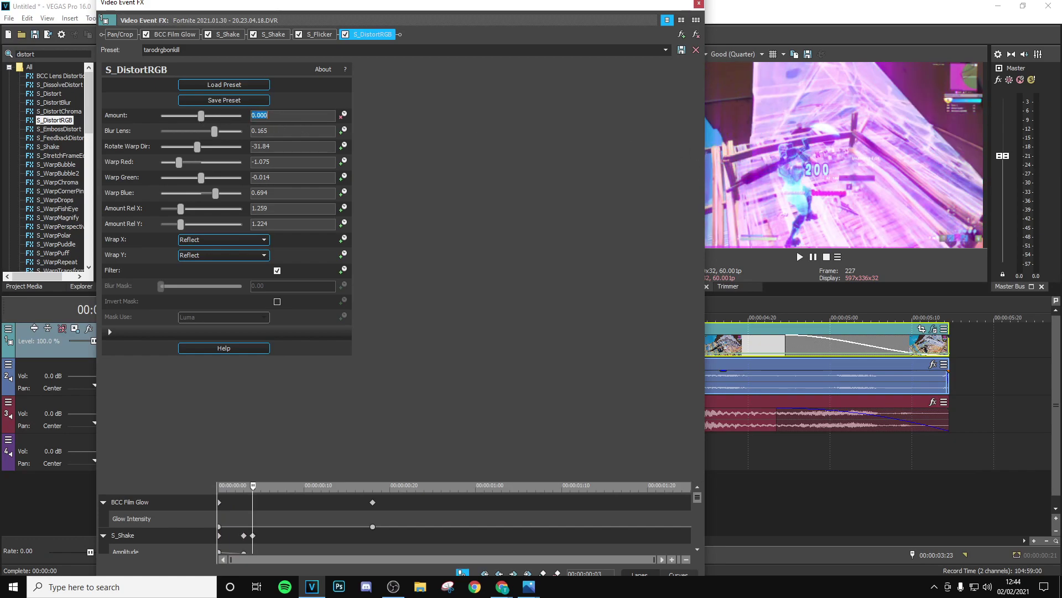
click(700, 4)
click(432, 480)
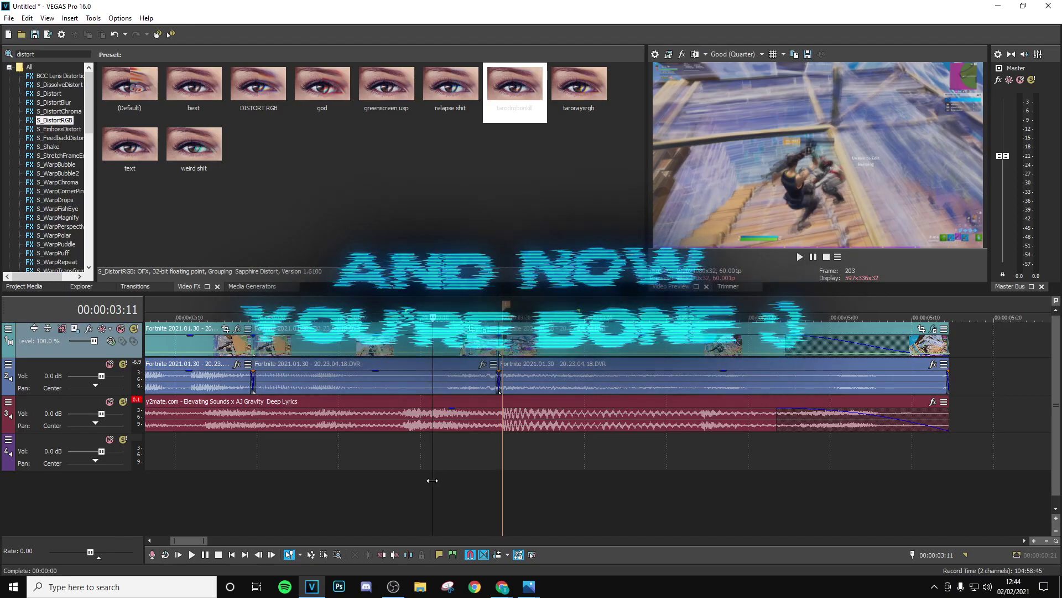